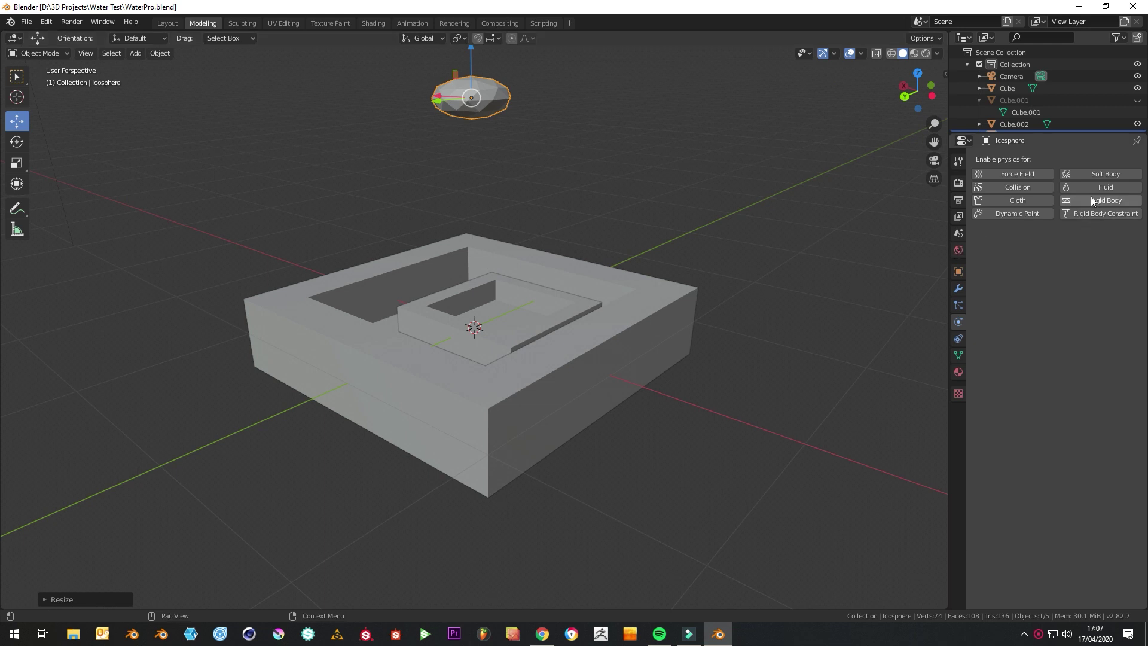
# Inspect the scene by selecting the icosphere and outer box, briefly revealing and re-hiding Cube.001
pyautogui.click(655, 443)
pyautogui.moveTo(656, 443); pyautogui.dragTo(701, 318, button='middle')
pyautogui.click(471, 132)
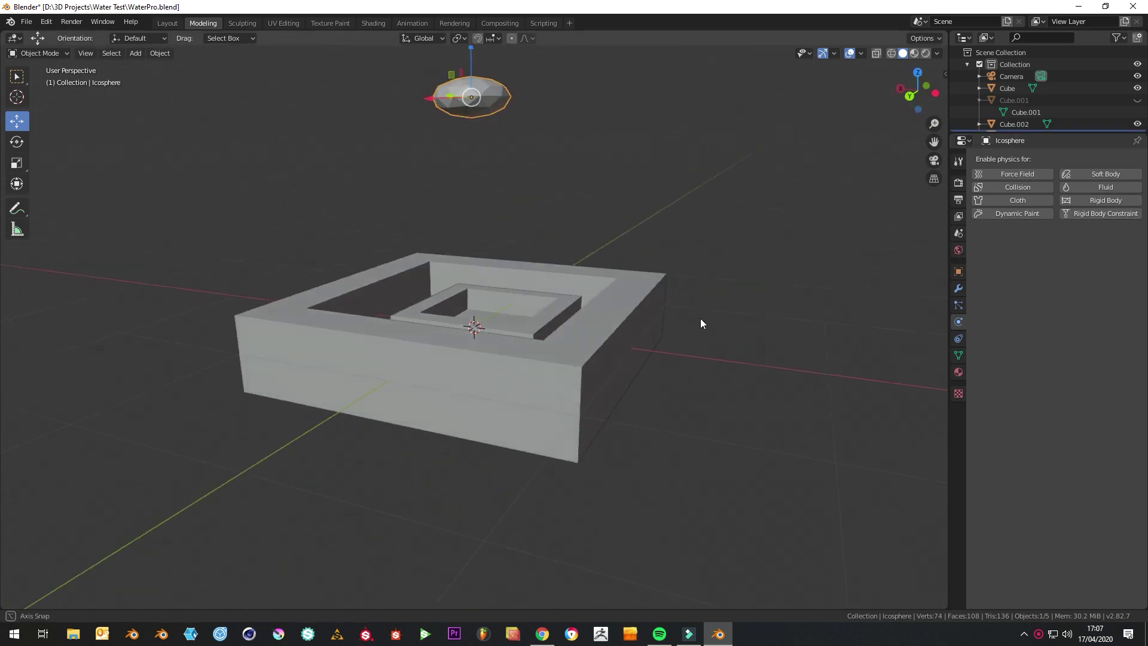
pyautogui.click(374, 280)
pyautogui.moveTo(676, 357)
pyautogui.mouseDown(button='middle')
pyautogui.moveTo(690, 379)
pyautogui.moveTo(681, 370)
pyautogui.mouseUp(button='middle')
pyautogui.click(871, 359)
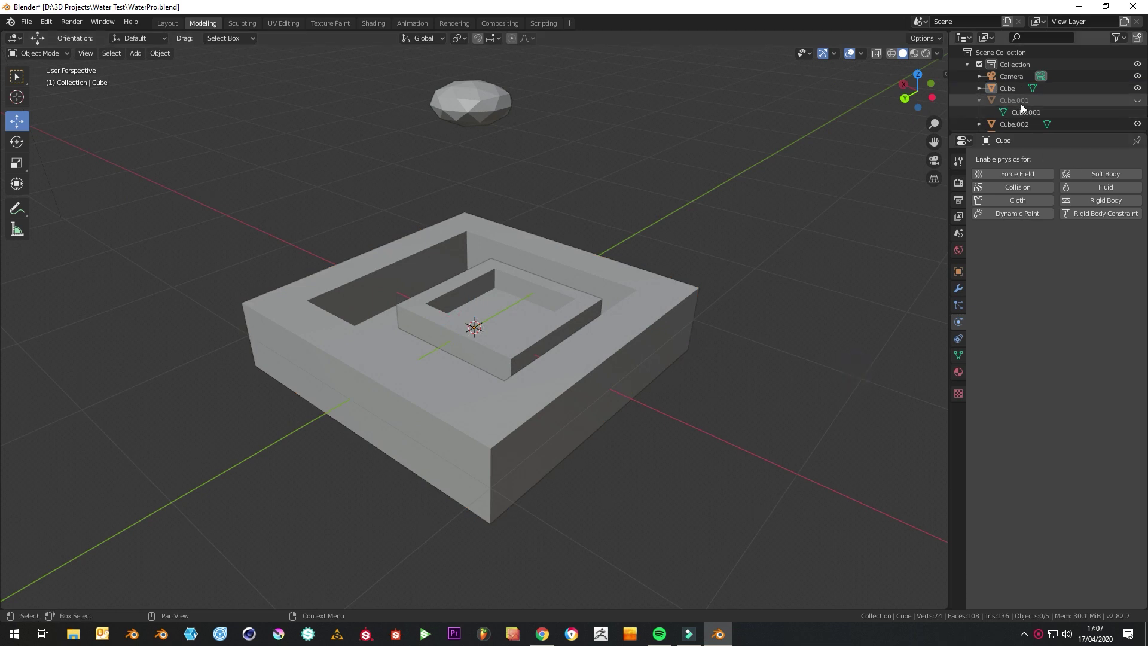
pyautogui.click(1052, 100)
pyautogui.click(1137, 100)
pyautogui.click(1137, 100)
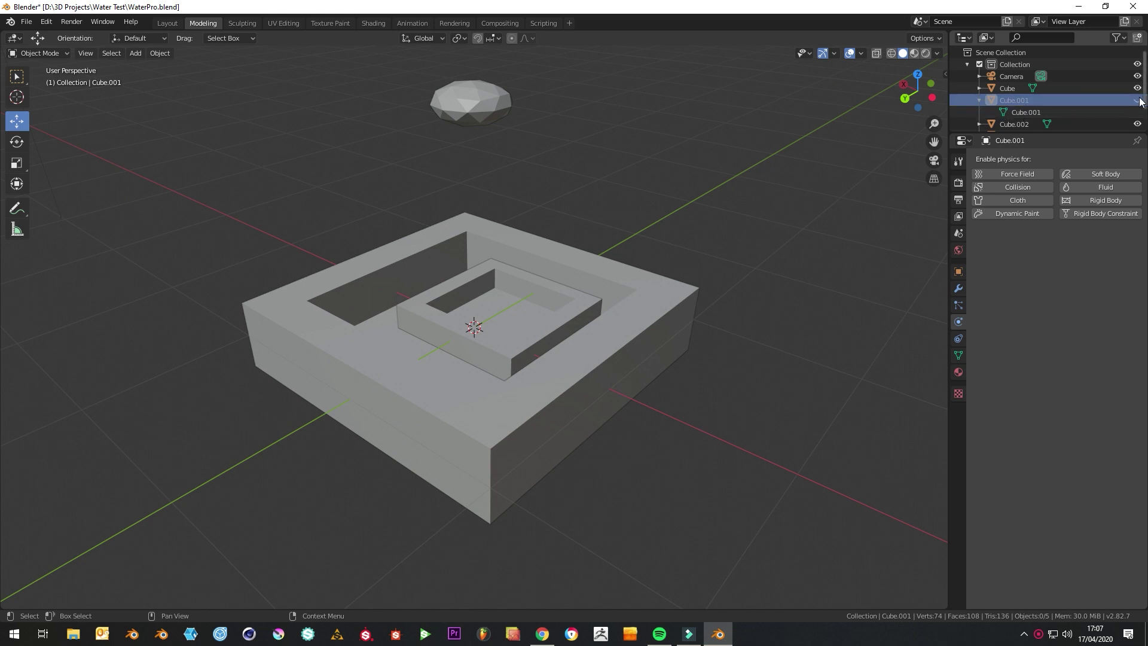
# Make the inner walled box Cube.002 a Fluid Effector of Collision type
pyautogui.click(523, 319)
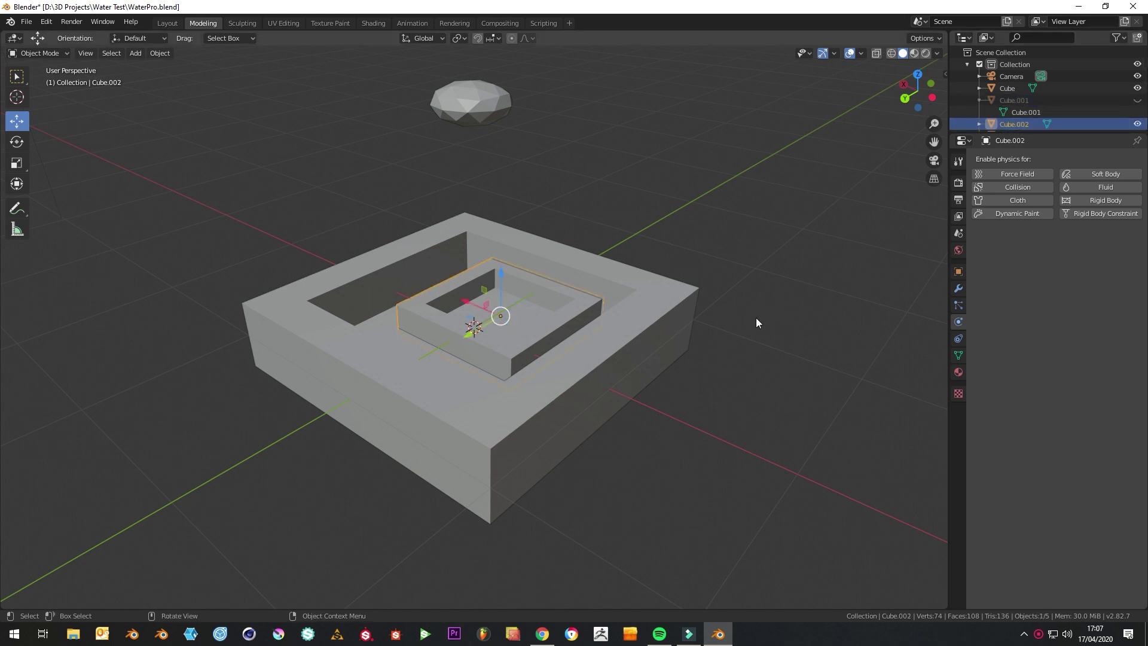
pyautogui.click(1084, 188)
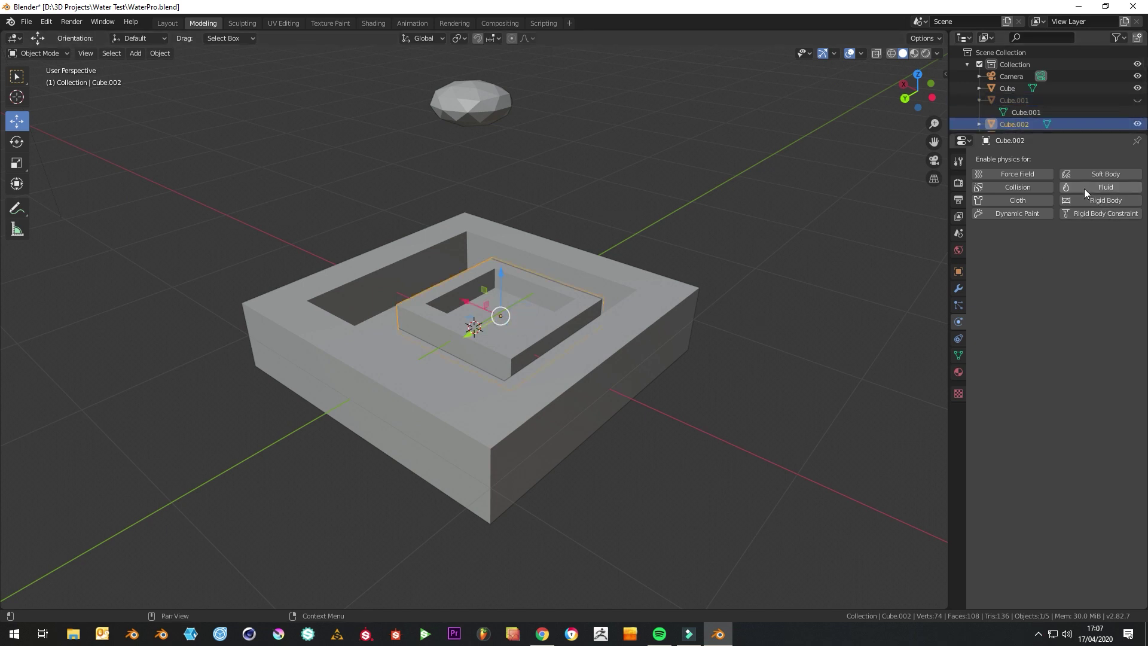
pyautogui.click(1095, 249)
pyautogui.click(1095, 281)
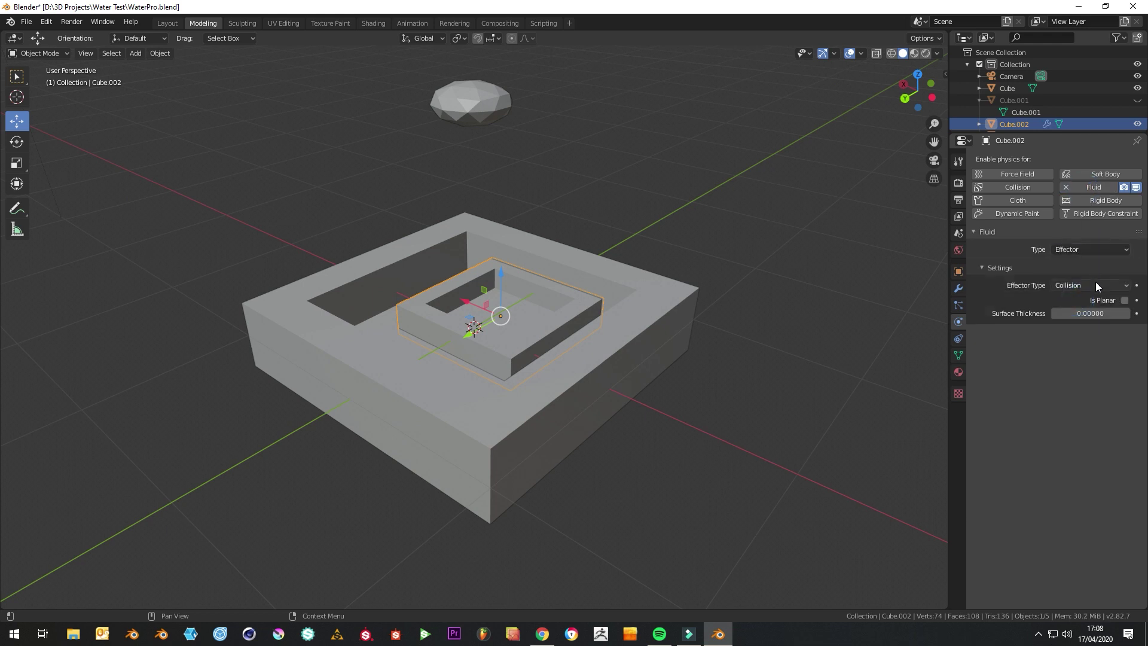
# Make the outer walled box Cube a Fluid Effector of Collision type
pyautogui.click(475, 404)
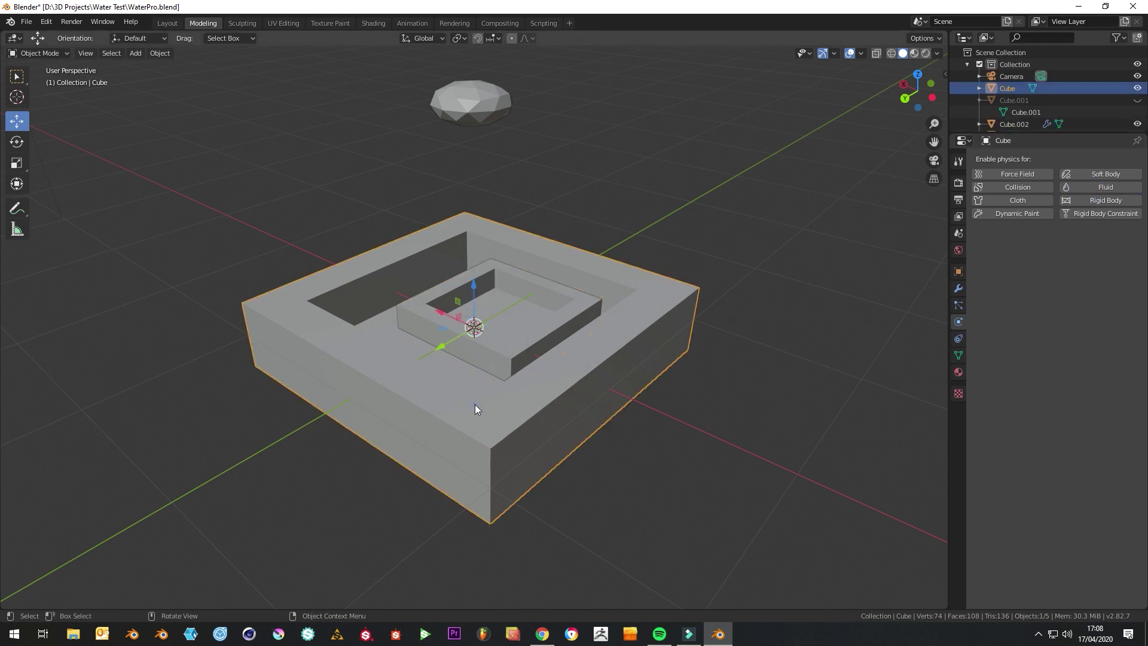
pyautogui.click(1110, 189)
pyautogui.click(1083, 256)
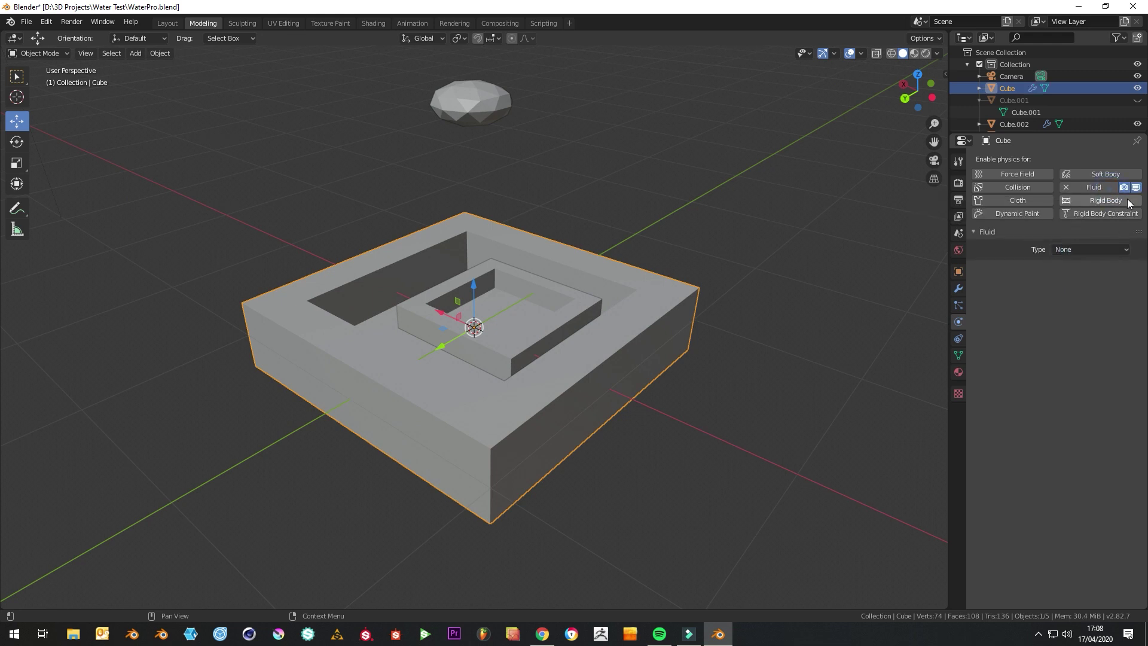
pyautogui.click(1088, 246)
pyautogui.click(1073, 296)
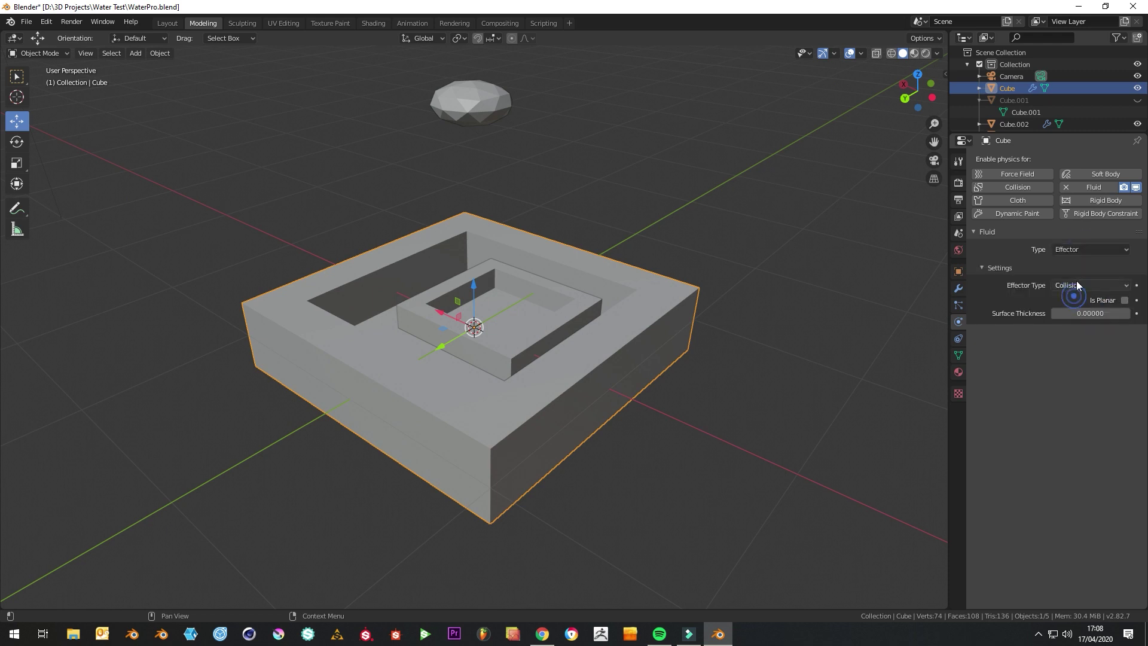
pyautogui.click(781, 412)
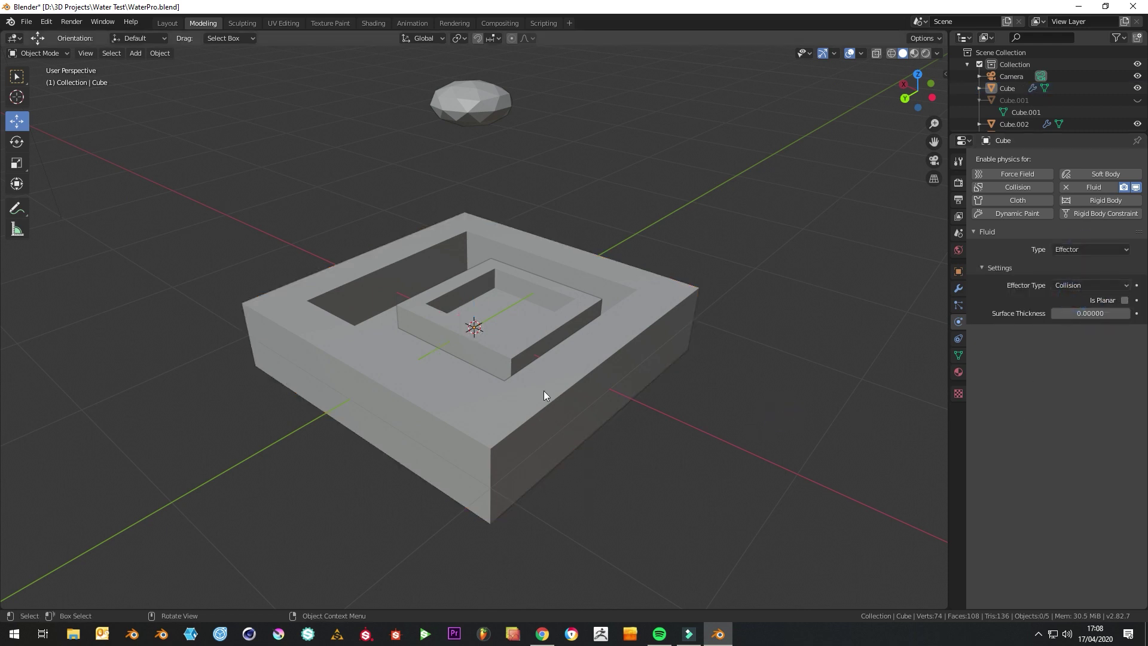
pyautogui.moveTo(699, 326); pyautogui.dragTo(679, 412, button='middle')
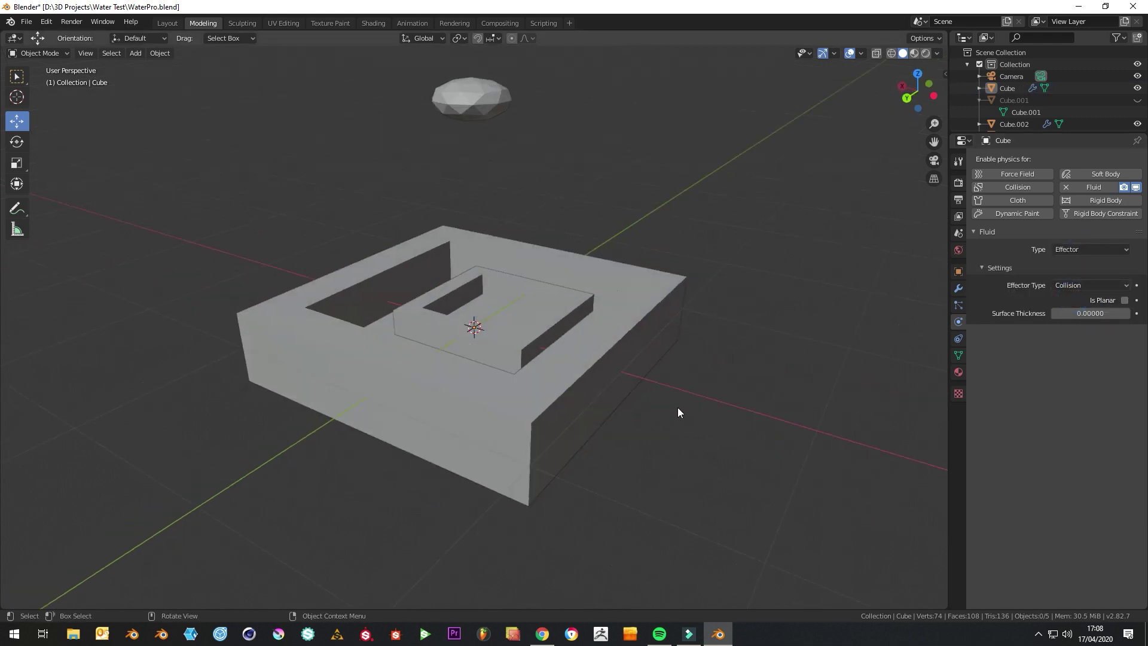
# Make the icosphere a Fluid Flow object with Liquid flow type and Inflow behavior
pyautogui.click(478, 105)
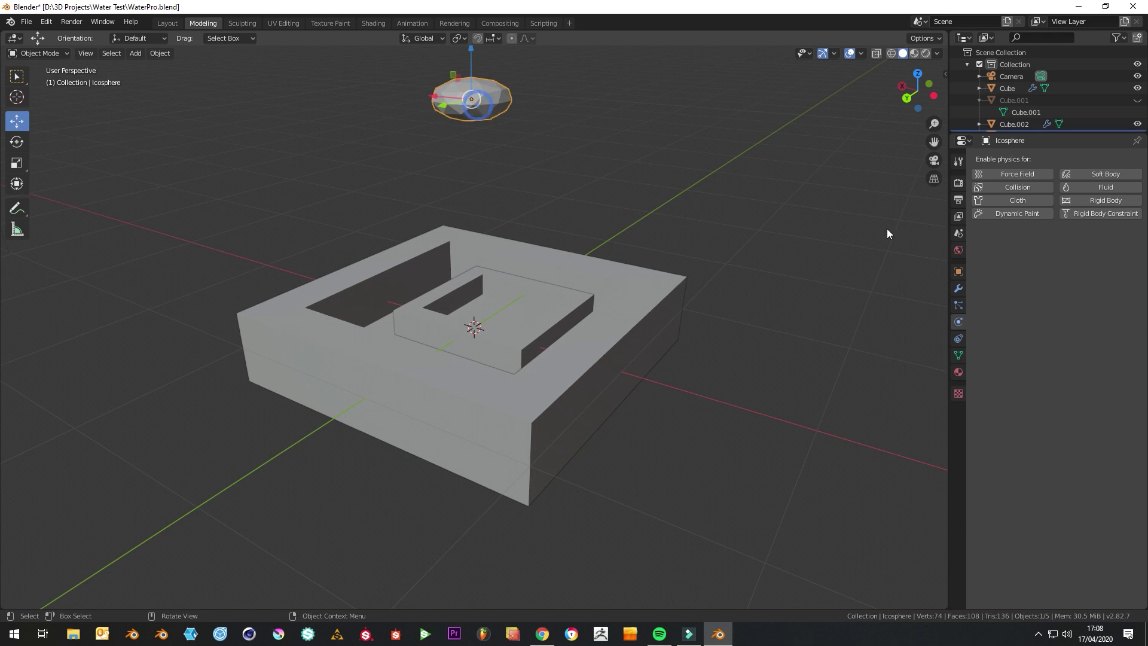
pyautogui.click(1106, 187)
pyautogui.click(1081, 249)
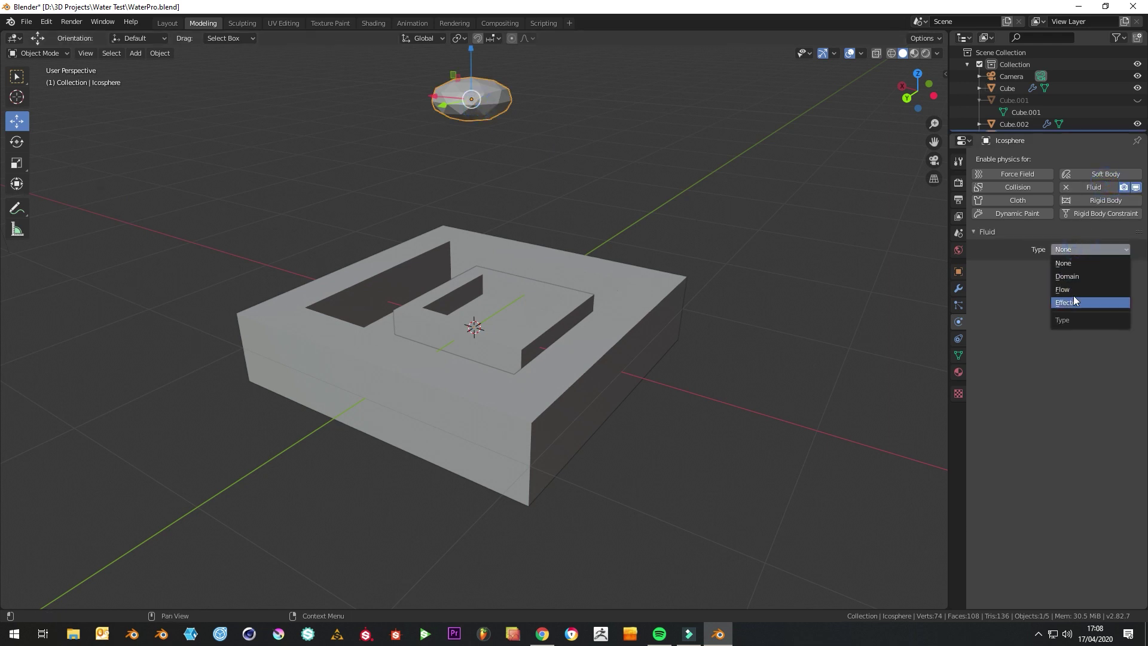
pyautogui.click(1074, 296)
pyautogui.click(1089, 285)
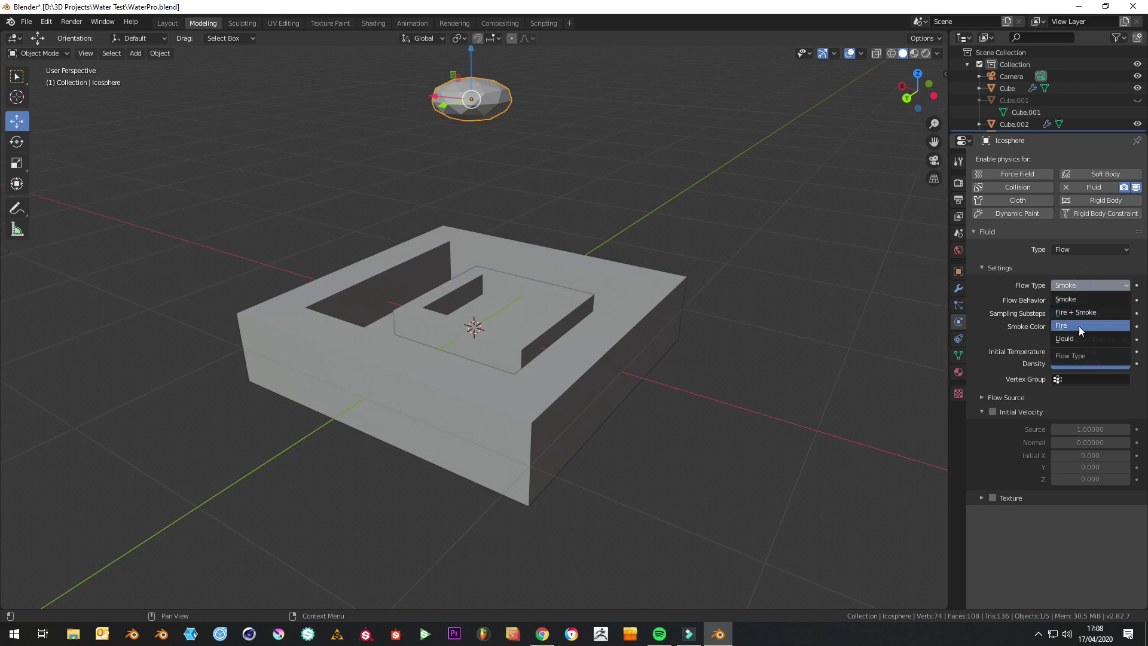
pyautogui.click(1078, 325)
pyautogui.click(1086, 300)
pyautogui.click(1090, 314)
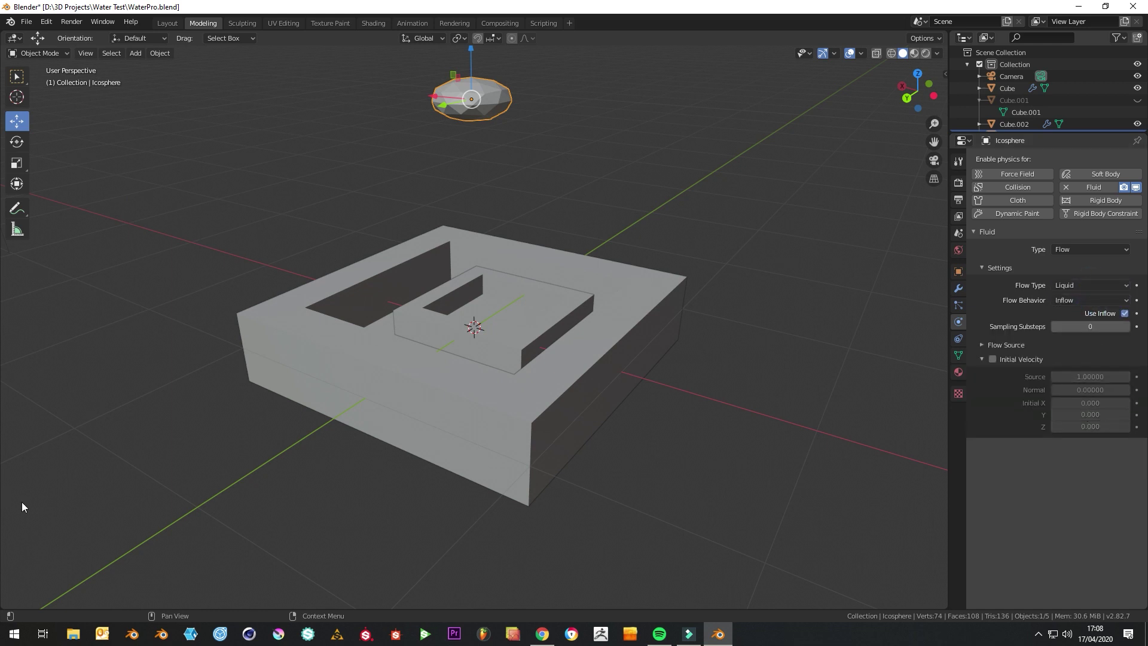
# Set the icosphere's surface emission to 1.0 and unhide Cube.001
pyautogui.click(1124, 345)
pyautogui.click(1090, 390)
pyautogui.write('0.0')
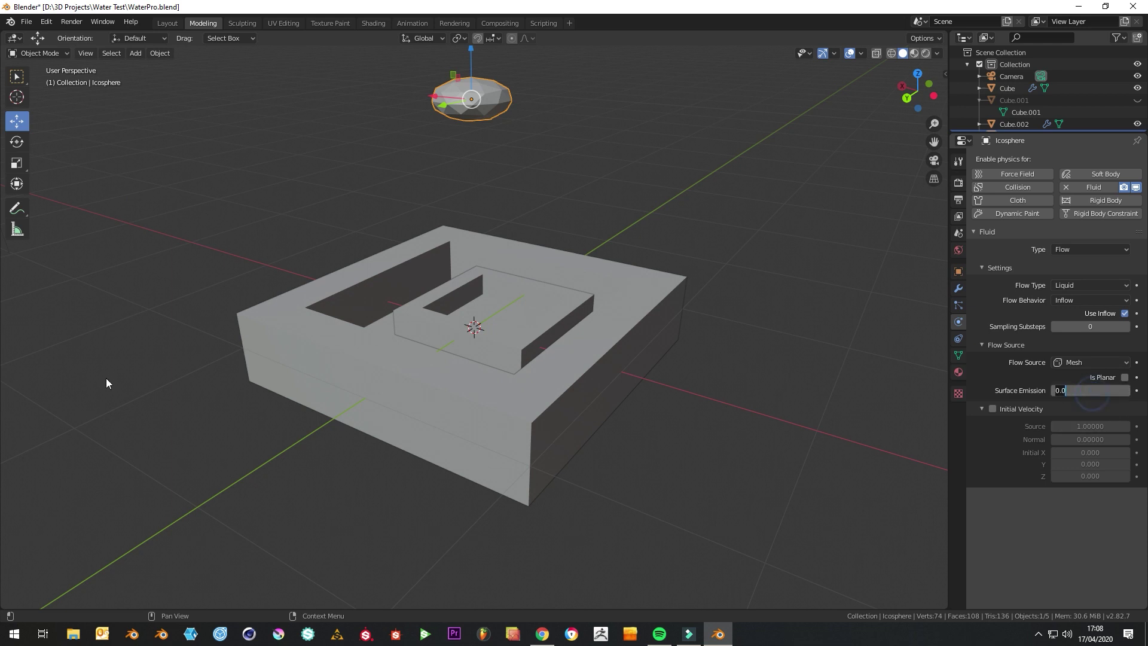
pyautogui.press('BackSpace')
pyautogui.press('BackSpace')
pyautogui.press('BackSpace')
pyautogui.write('1')
pyautogui.press('Return')
pyautogui.click(1015, 100)
pyautogui.click(1137, 100)
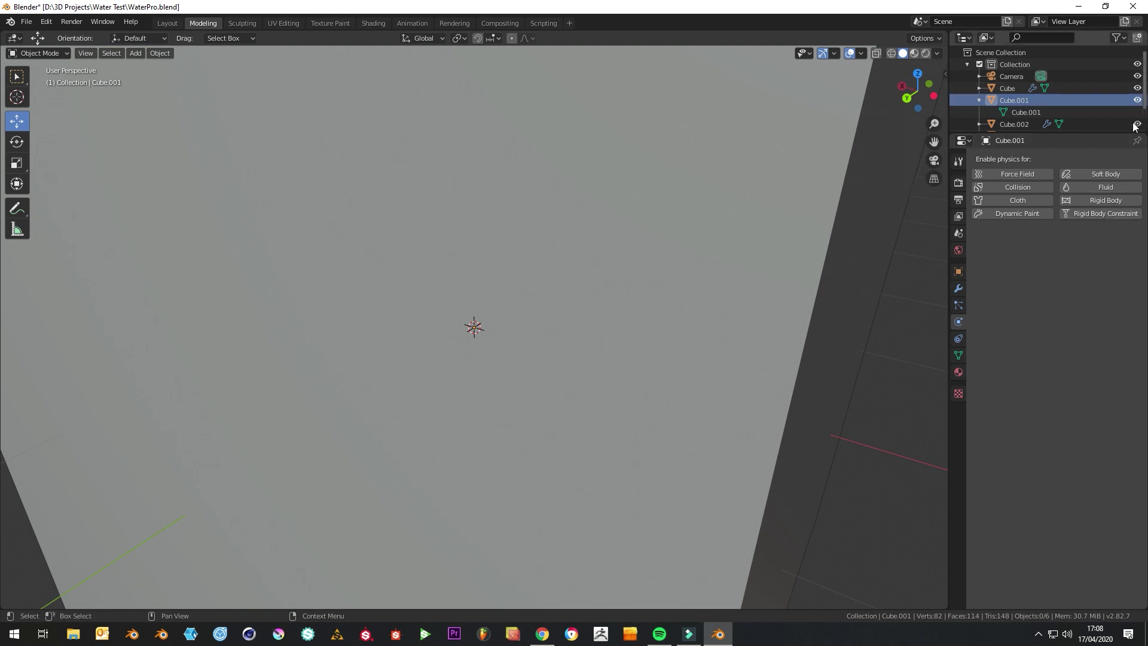
# Make Cube.001 a fluid Domain with Liquid domain type
pyautogui.click(1114, 187)
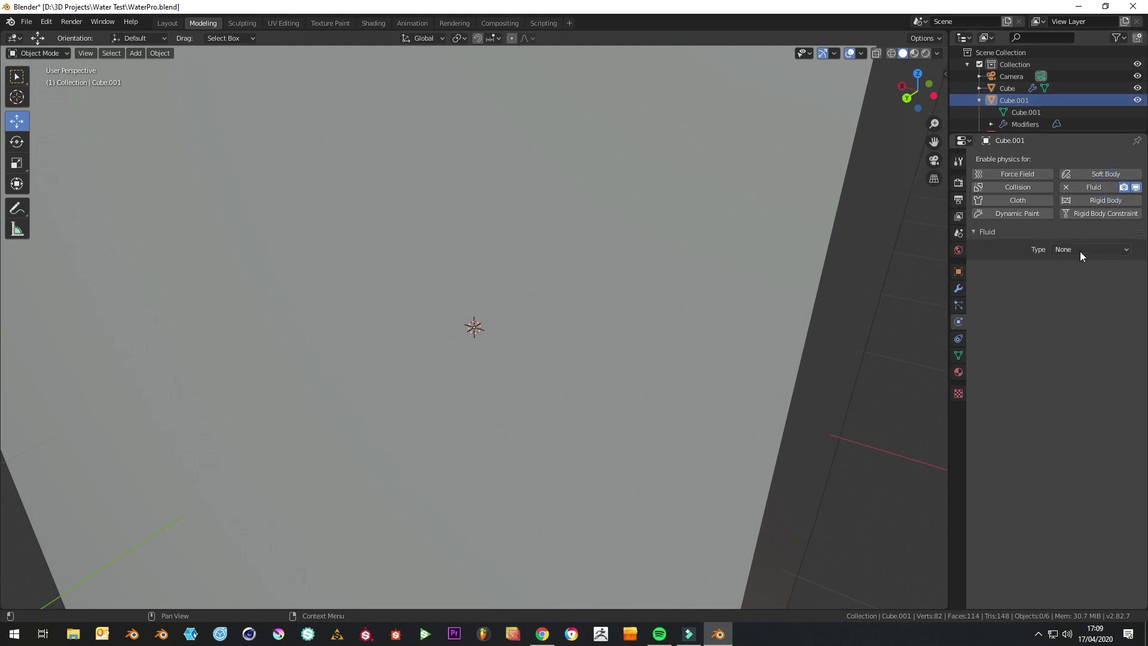
pyautogui.click(1080, 249)
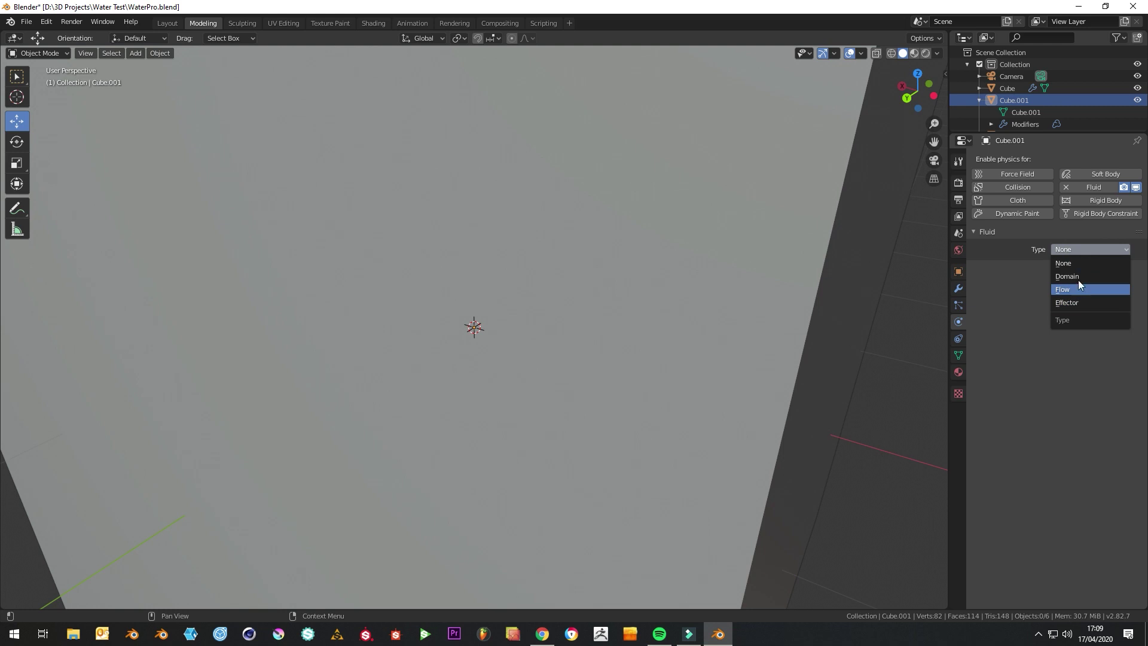
pyautogui.click(1078, 277)
pyautogui.click(1092, 286)
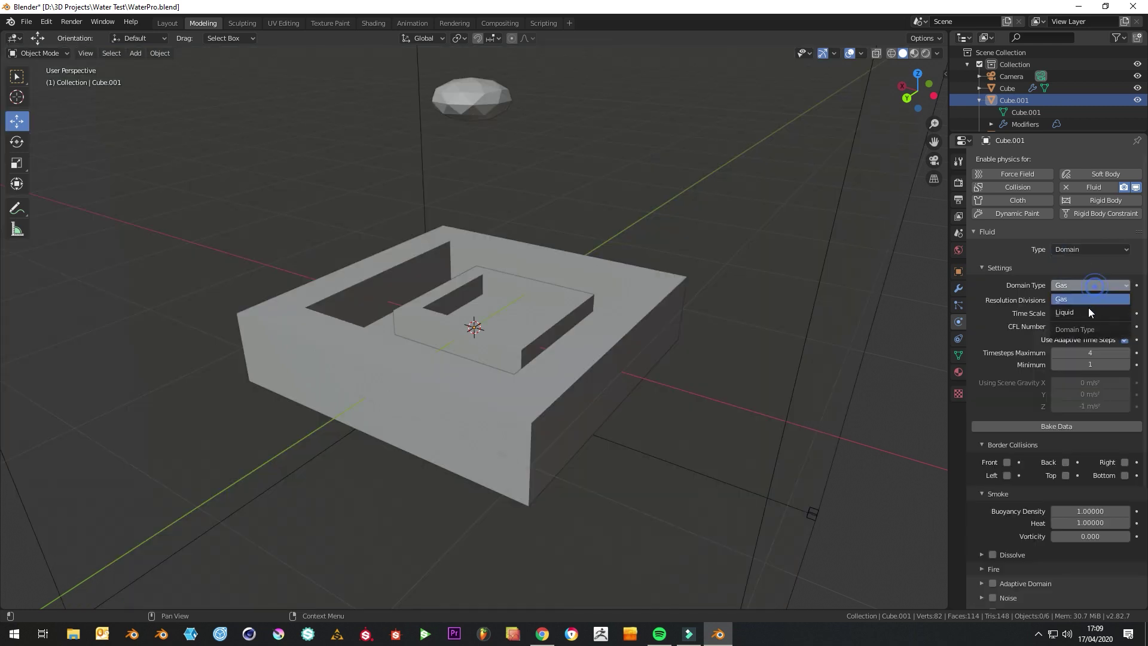
pyautogui.click(1068, 313)
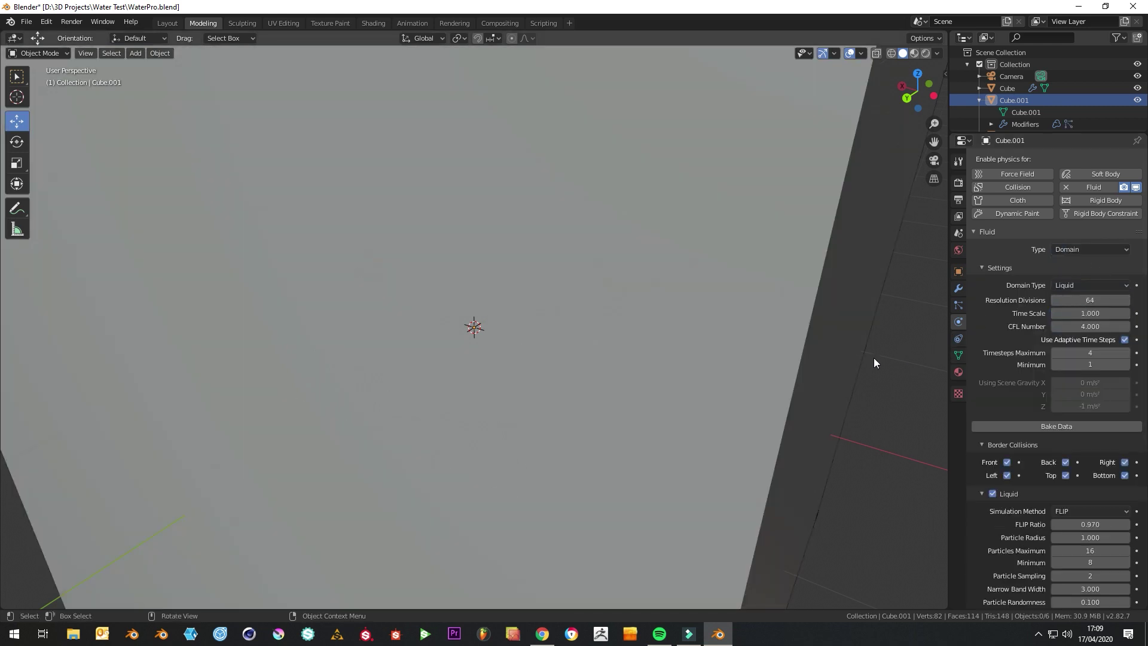
# Switch the viewport to wireframe shading to see inside the domain
pyautogui.press('z')
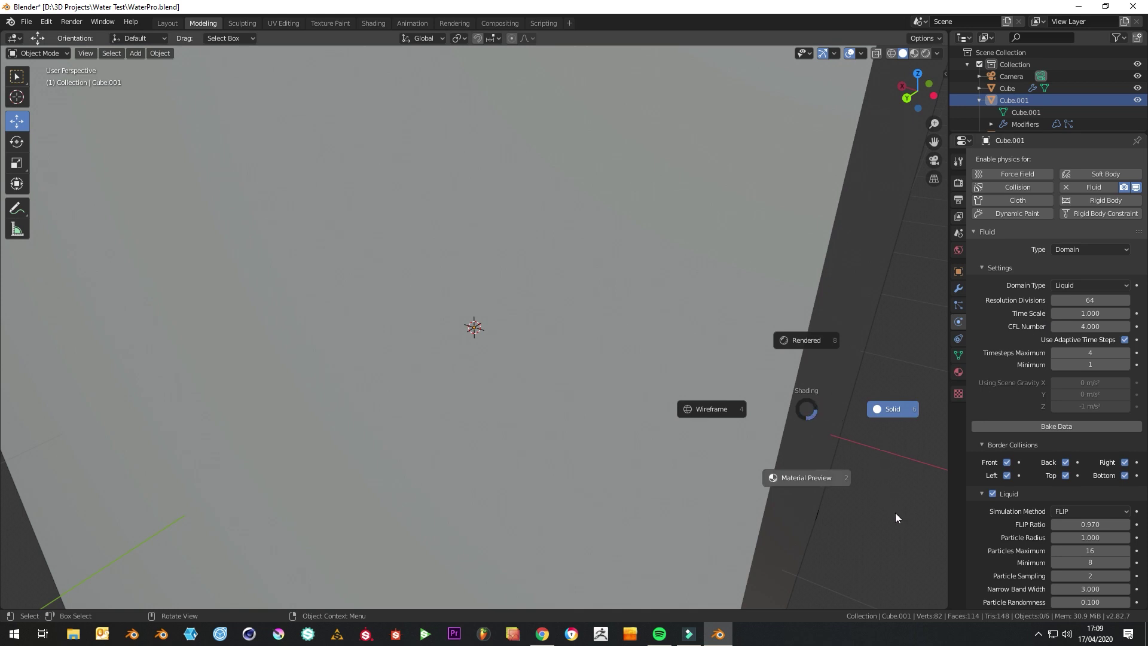
pyautogui.click(711, 409)
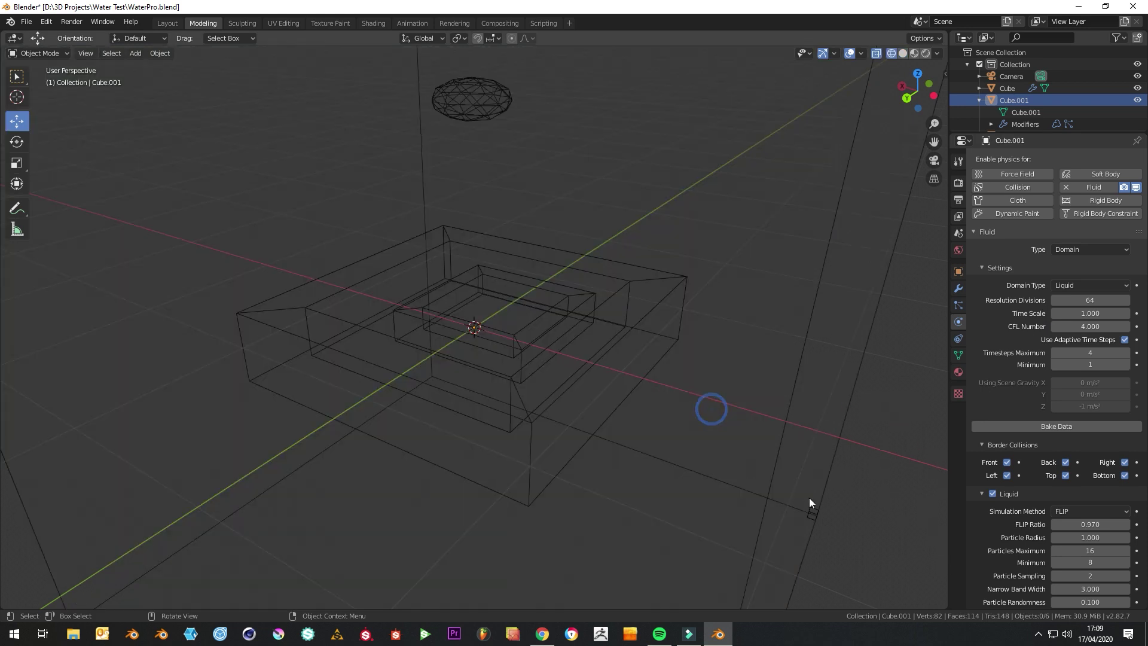
pyautogui.moveTo(809, 501); pyautogui.dragTo(553, 248, button='middle')
pyautogui.moveTo(1076, 314); pyautogui.dragTo(1103, 313)
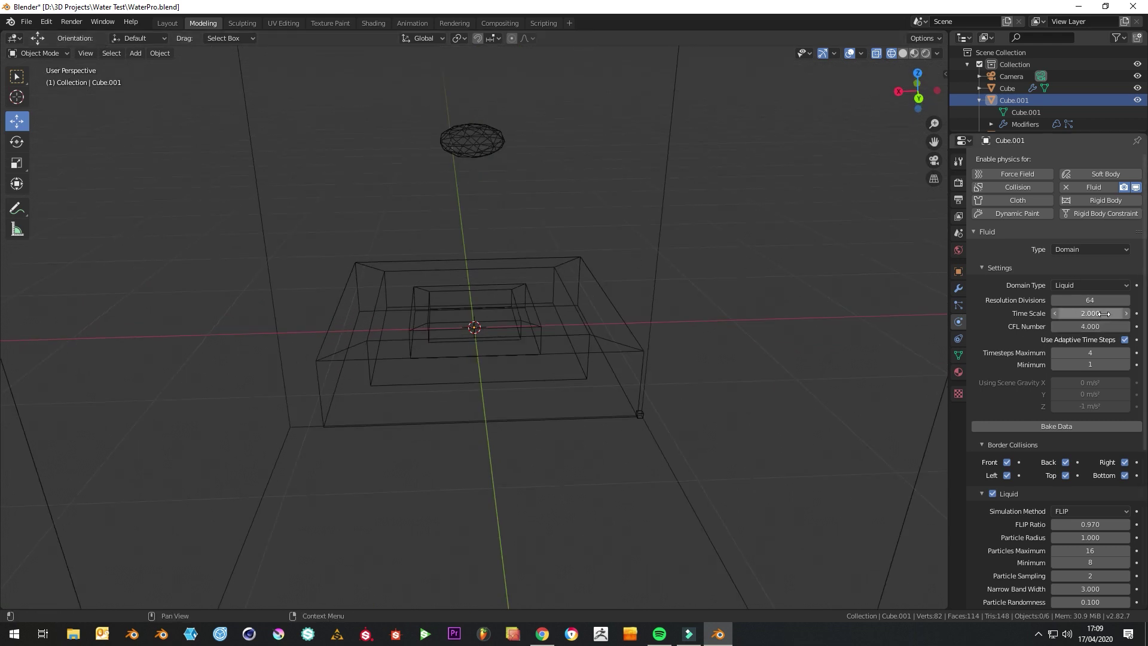
# Set the domain's time scale to 0.450 and minimum timesteps to 2
pyautogui.click(1090, 313)
pyautogui.write('2.0')
pyautogui.press('BackSpace')
pyautogui.press('BackSpace')
pyautogui.press('BackSpace')
pyautogui.write('0')
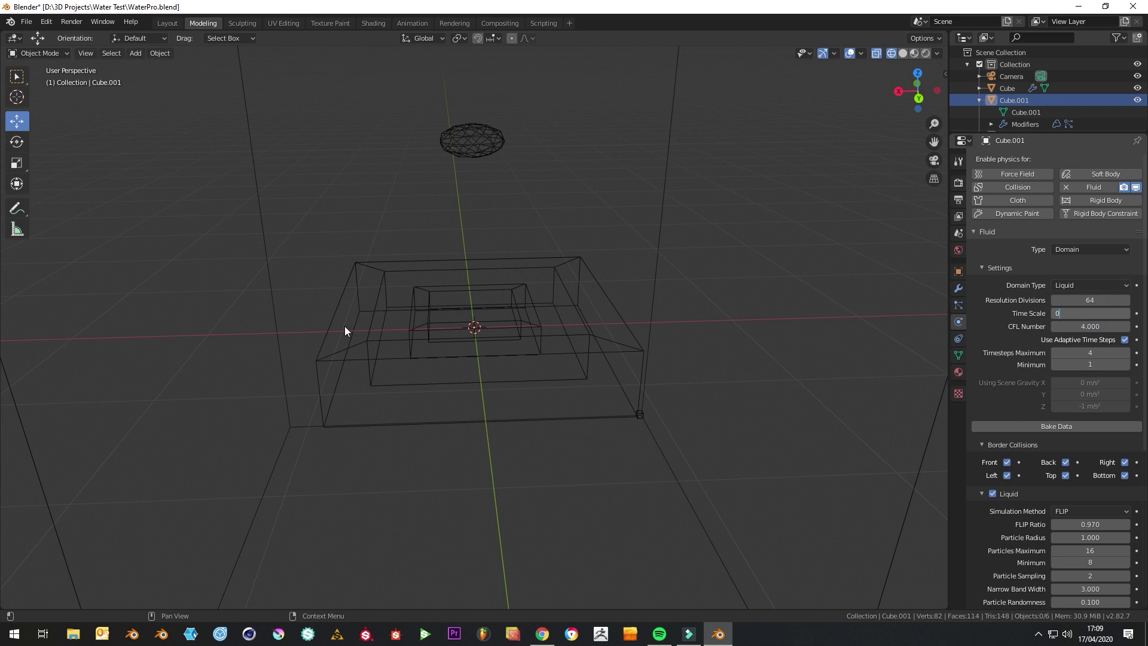
pyautogui.write('.45')
pyautogui.press('Return')
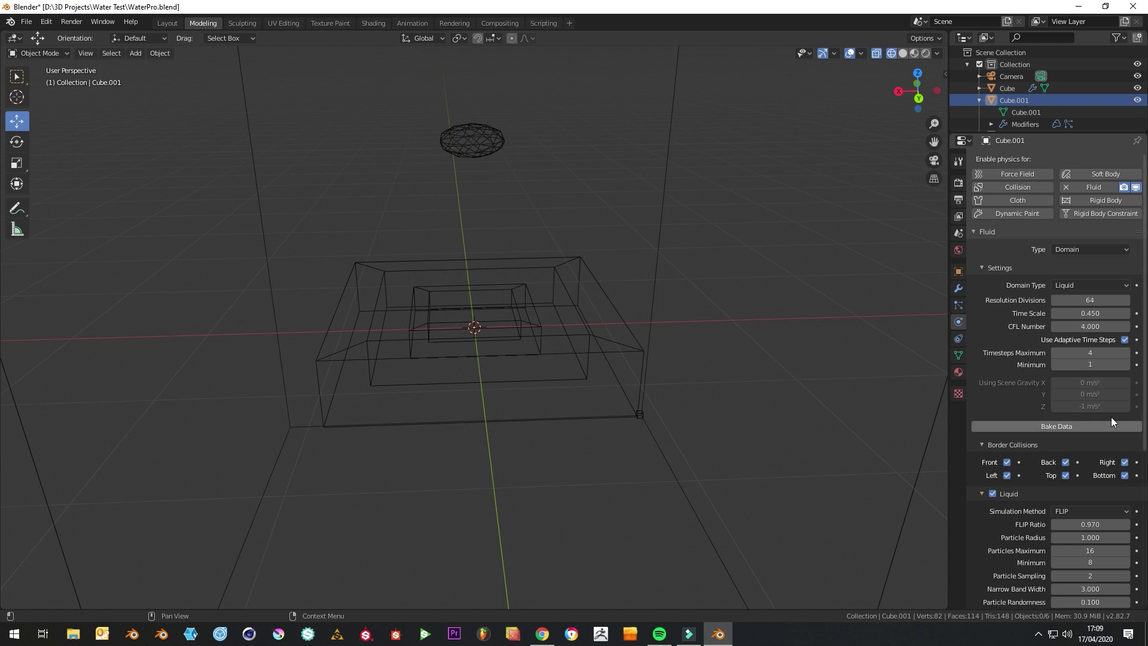
pyautogui.click(1101, 363)
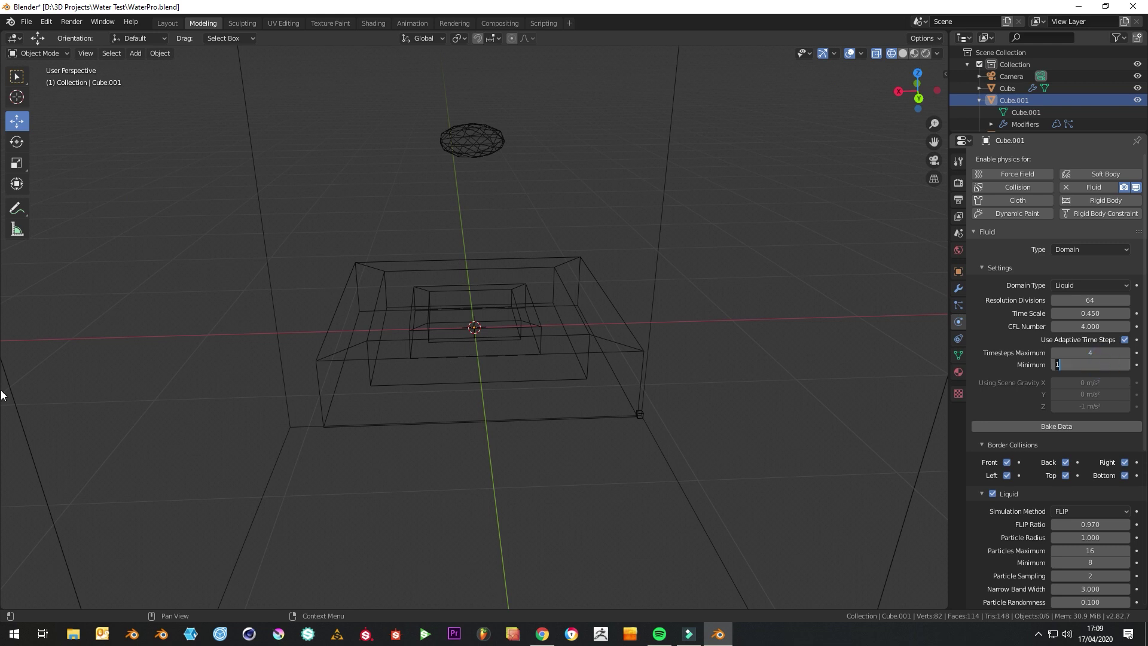
pyautogui.write('2')
pyautogui.press('Return')
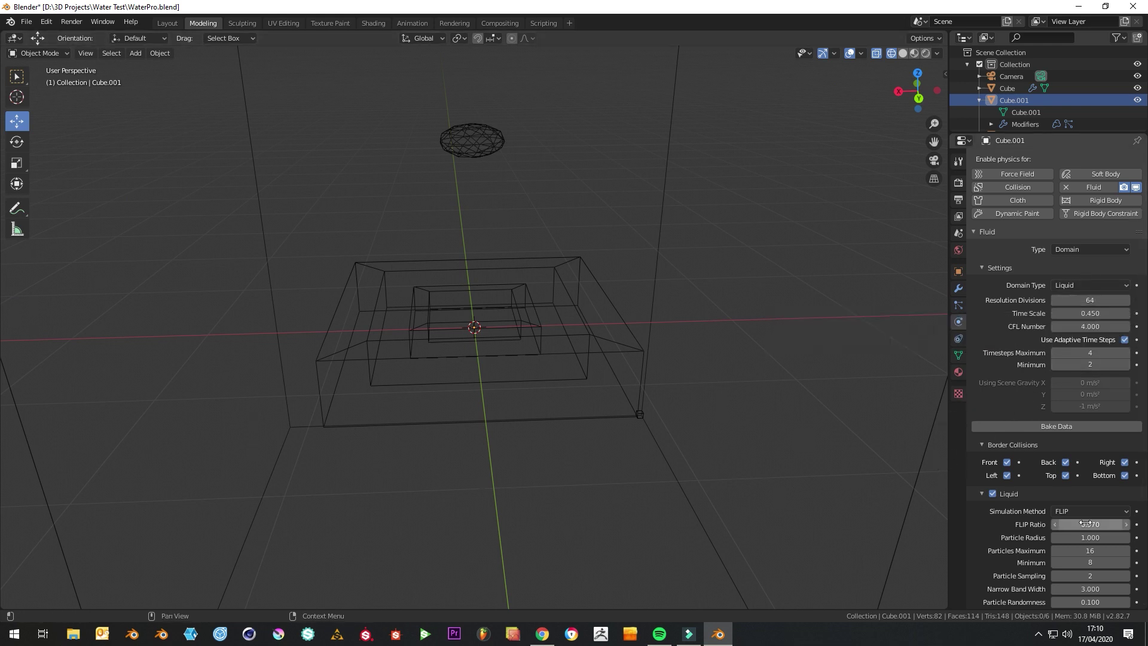
# Change the domain's cache type from Modular to Replay
pyautogui.scroll(-2, 1017, 464)
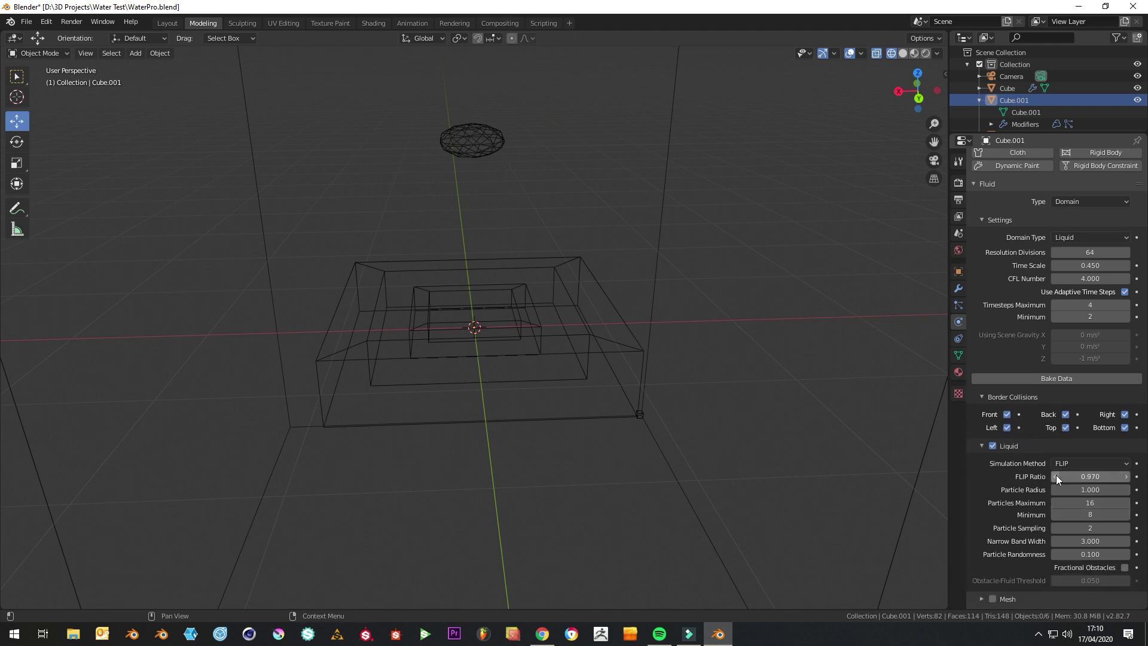
pyautogui.scroll(-5, 1056, 475)
pyautogui.scroll(-3, 1053, 471)
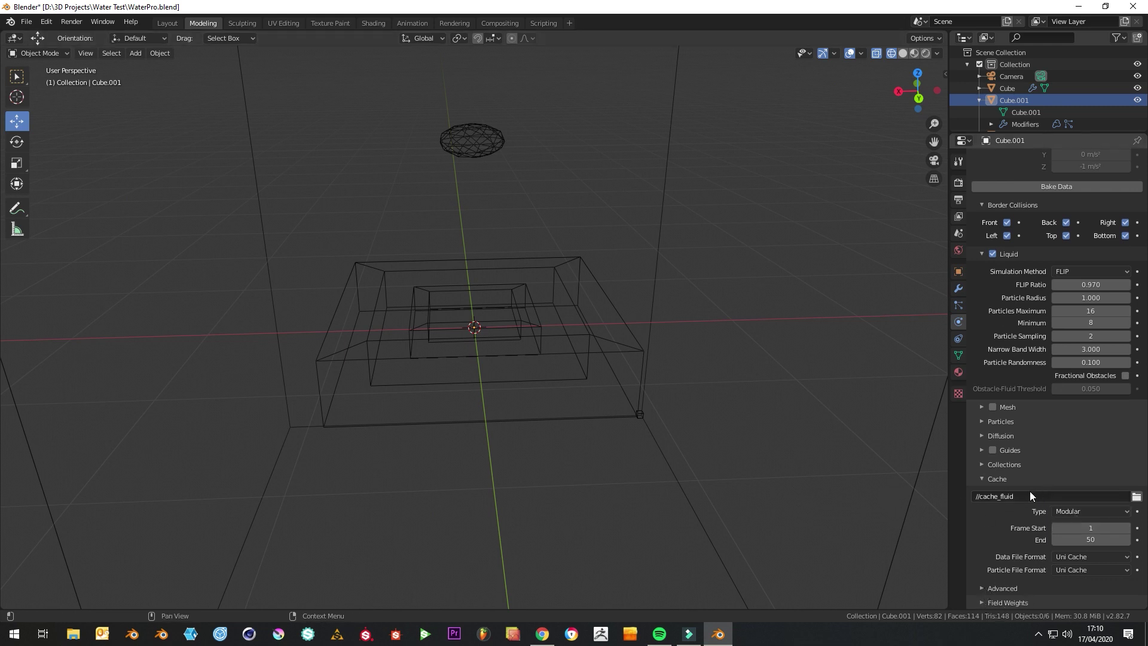
pyautogui.click(1084, 512)
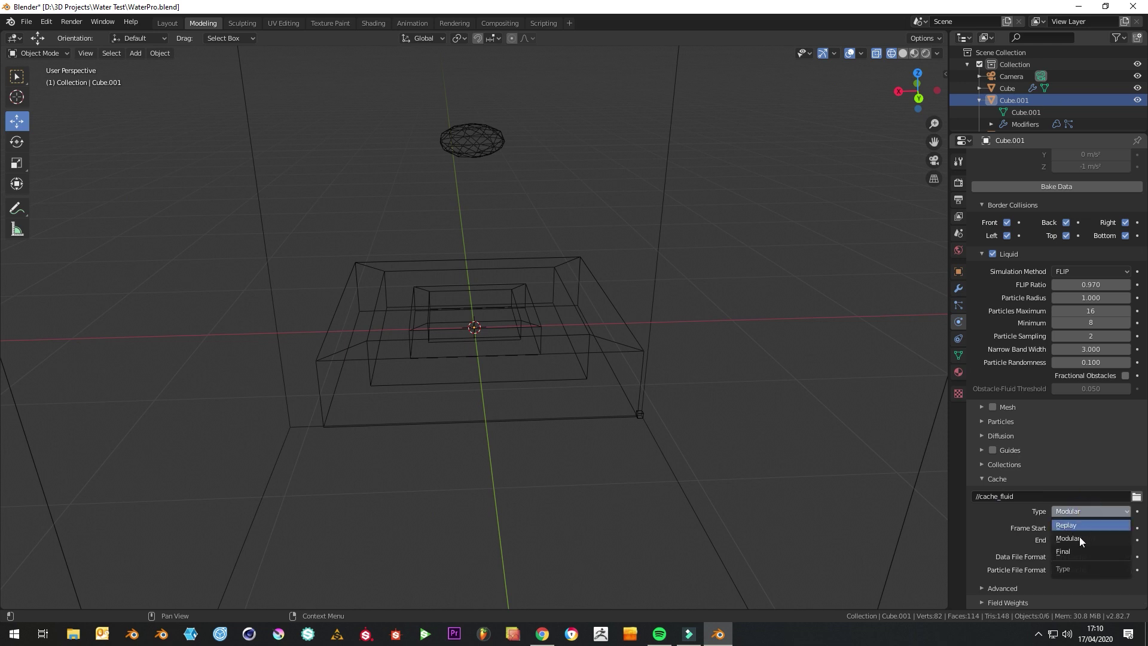
pyautogui.click(1058, 526)
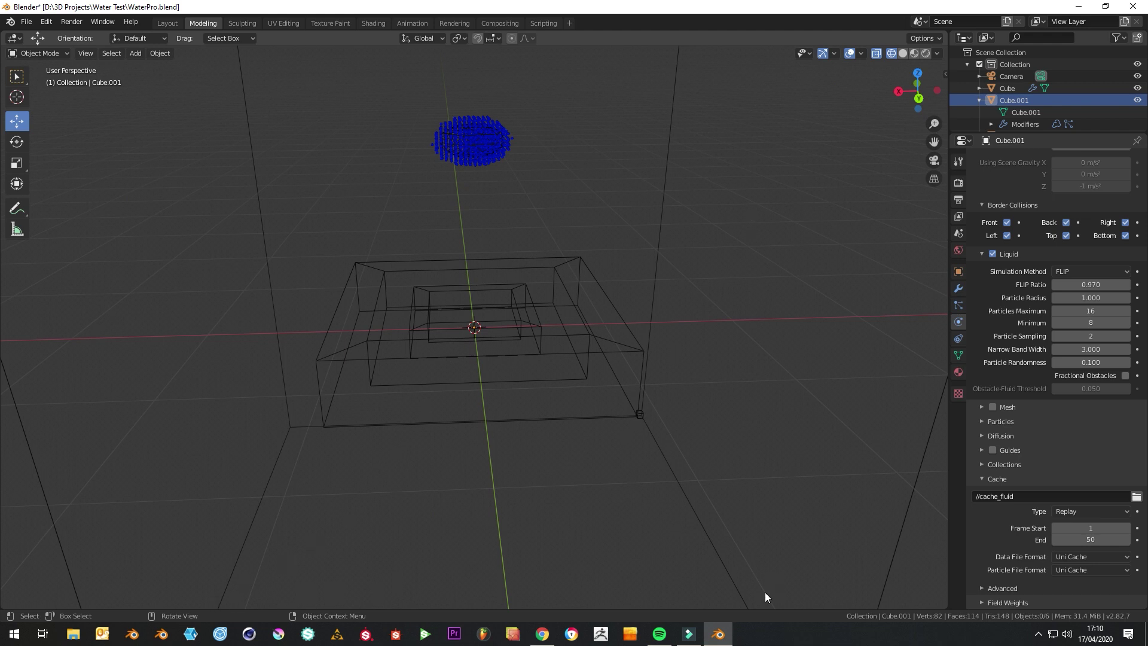
pyautogui.hotkey('ctrl', 'pageup')
# Play the liquid simulation, pause it at frame 41, and orbit around the splash
pyautogui.click(479, 574)
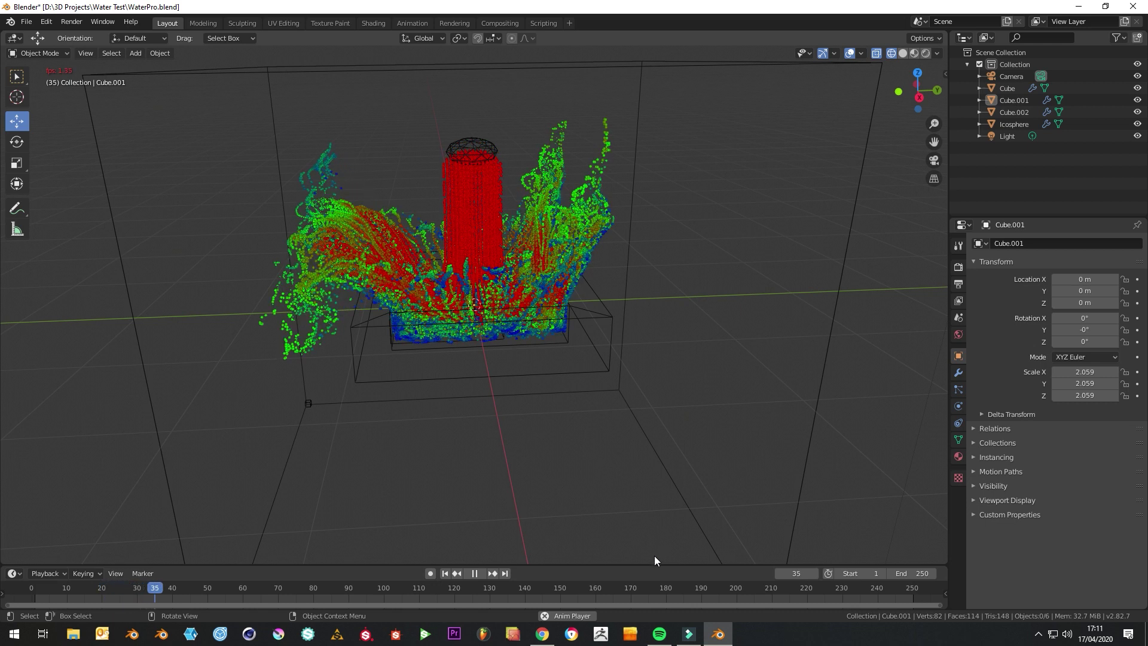
pyautogui.click(474, 573)
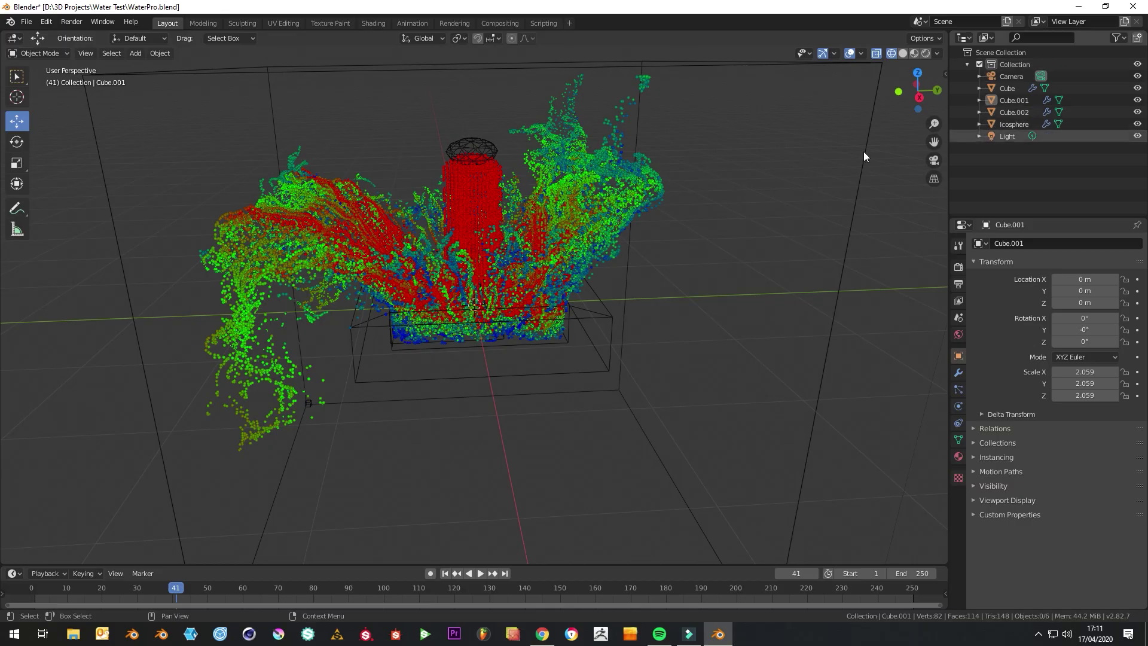
pyautogui.moveTo(674, 299); pyautogui.dragTo(771, 263, button='middle')
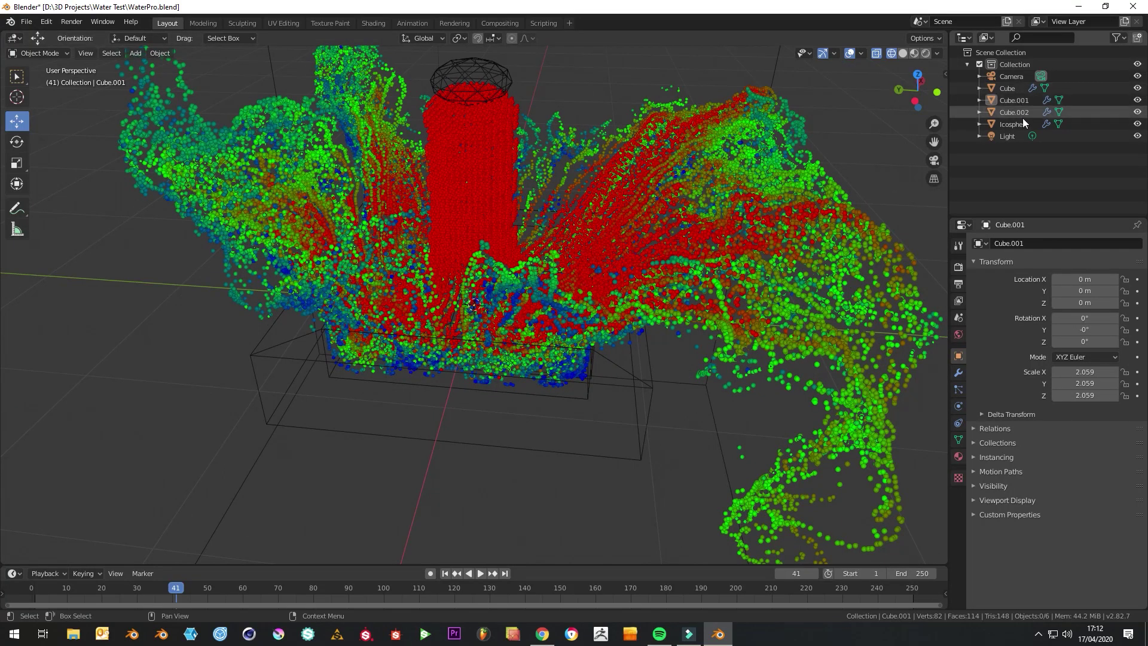
# Select Cube.001 and raise its domain resolution divisions to 128
pyautogui.click(1014, 101)
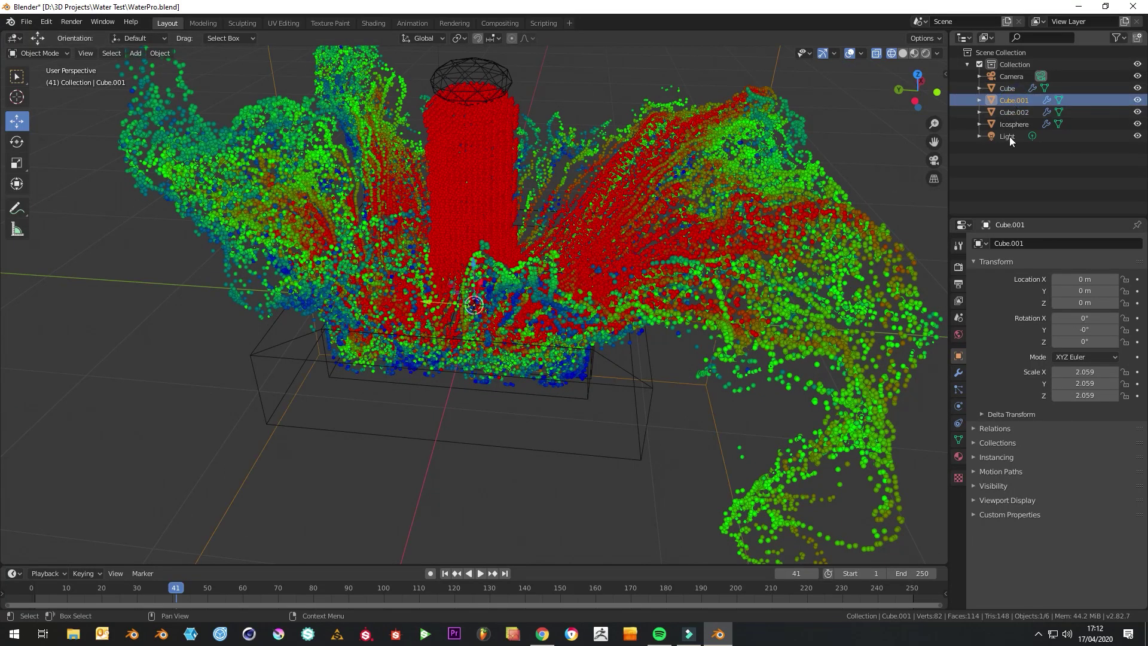
pyautogui.click(958, 406)
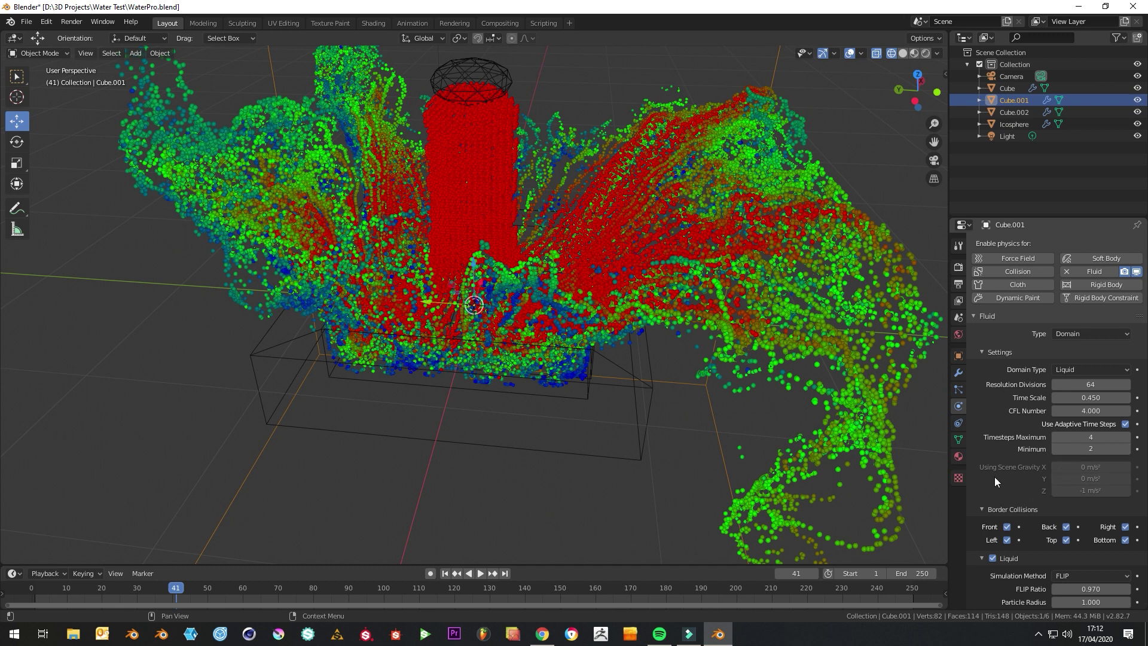
pyautogui.click(1084, 384)
pyautogui.write('128')
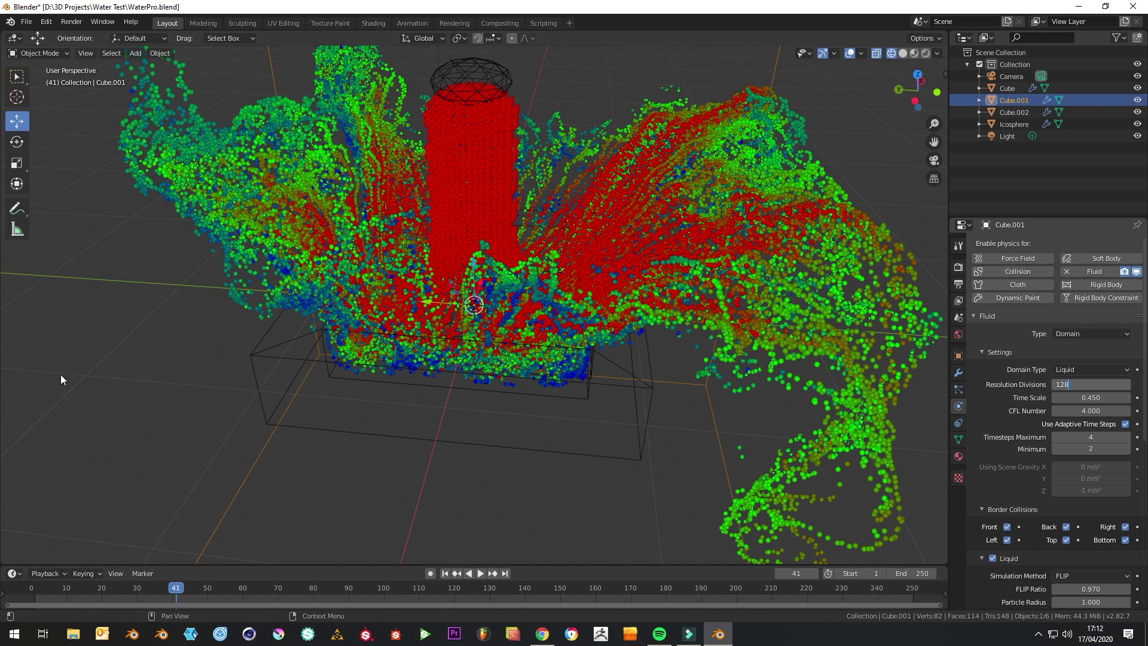
pyautogui.press('Return')
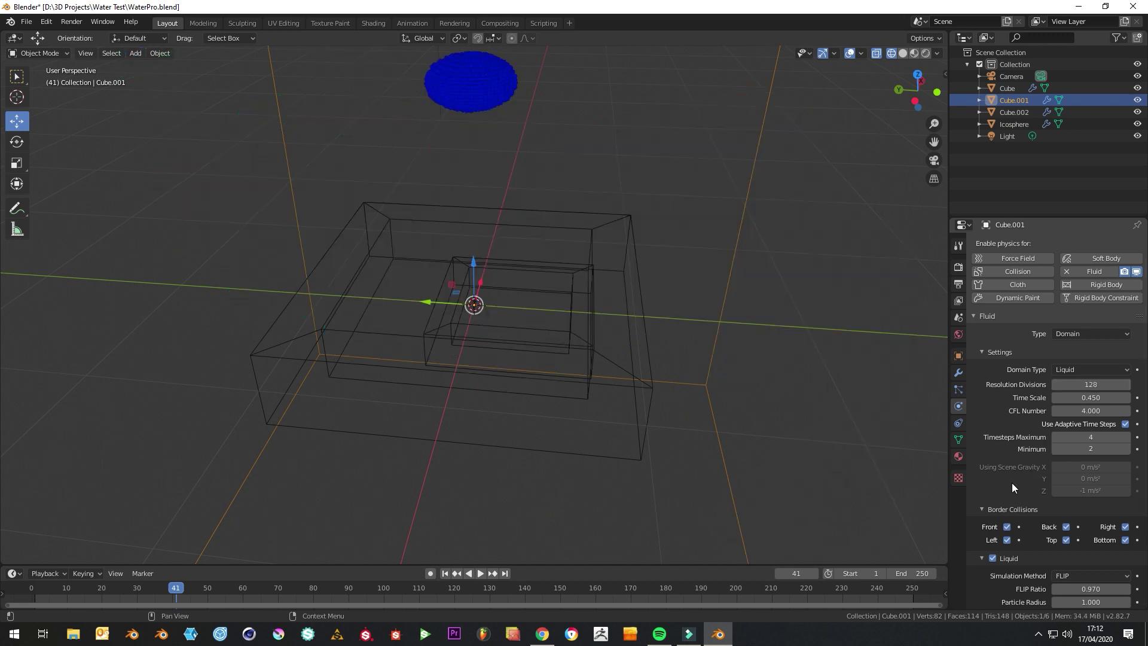
# Switch the cache type to Modular with an end frame of 41
pyautogui.scroll(-12, 989, 488)
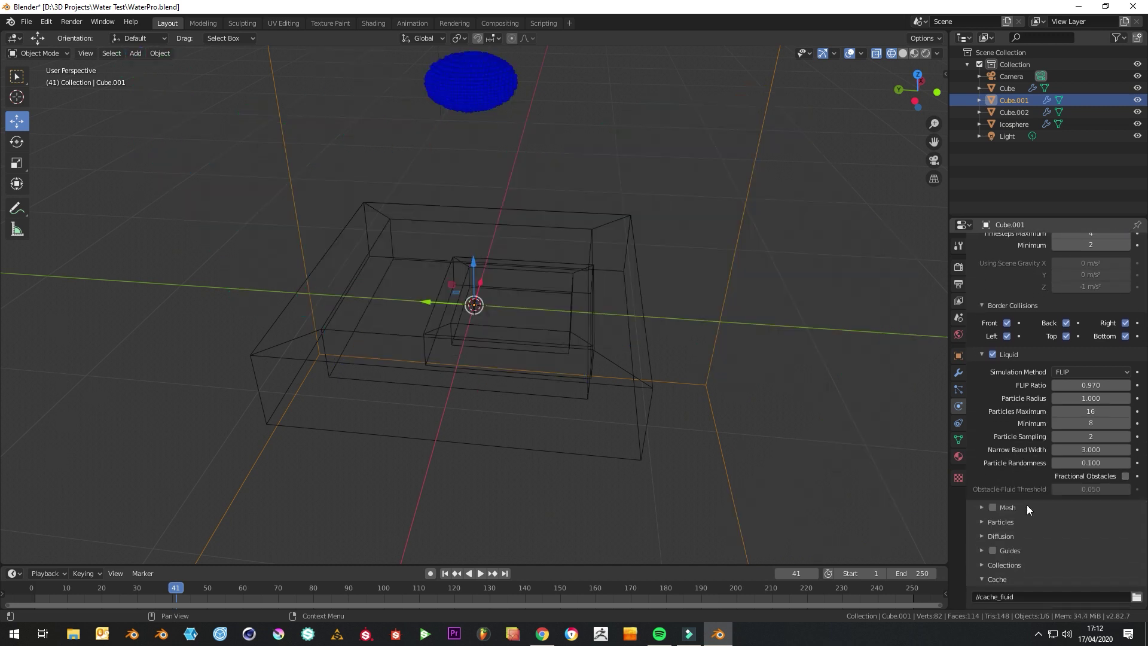
pyautogui.click(1117, 513)
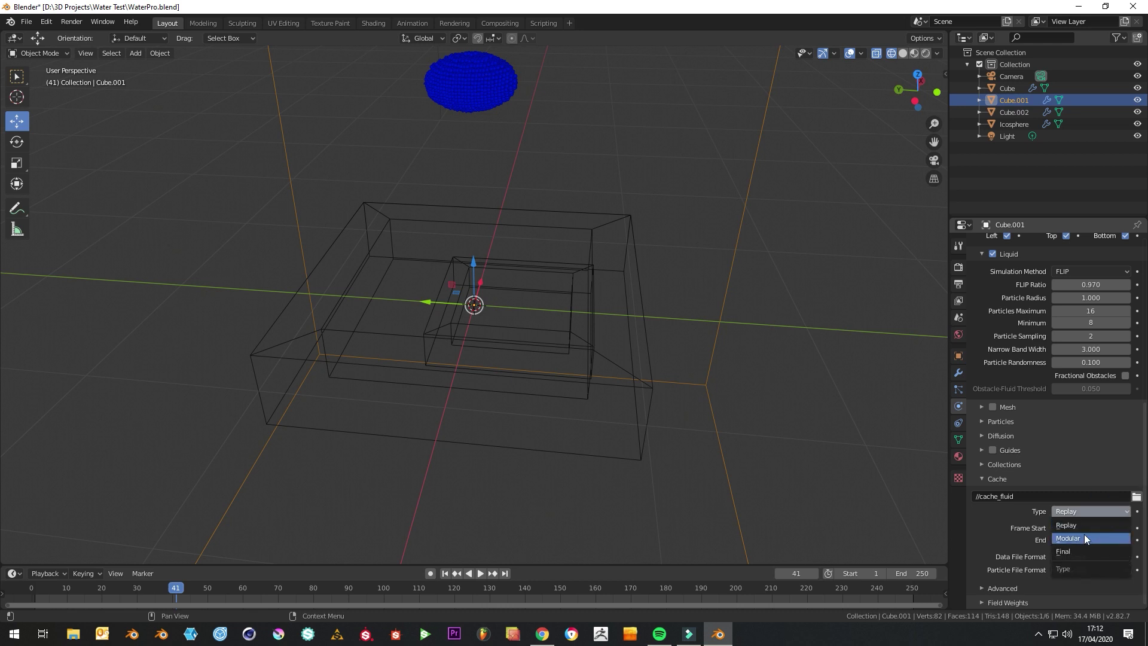
pyautogui.click(1084, 533)
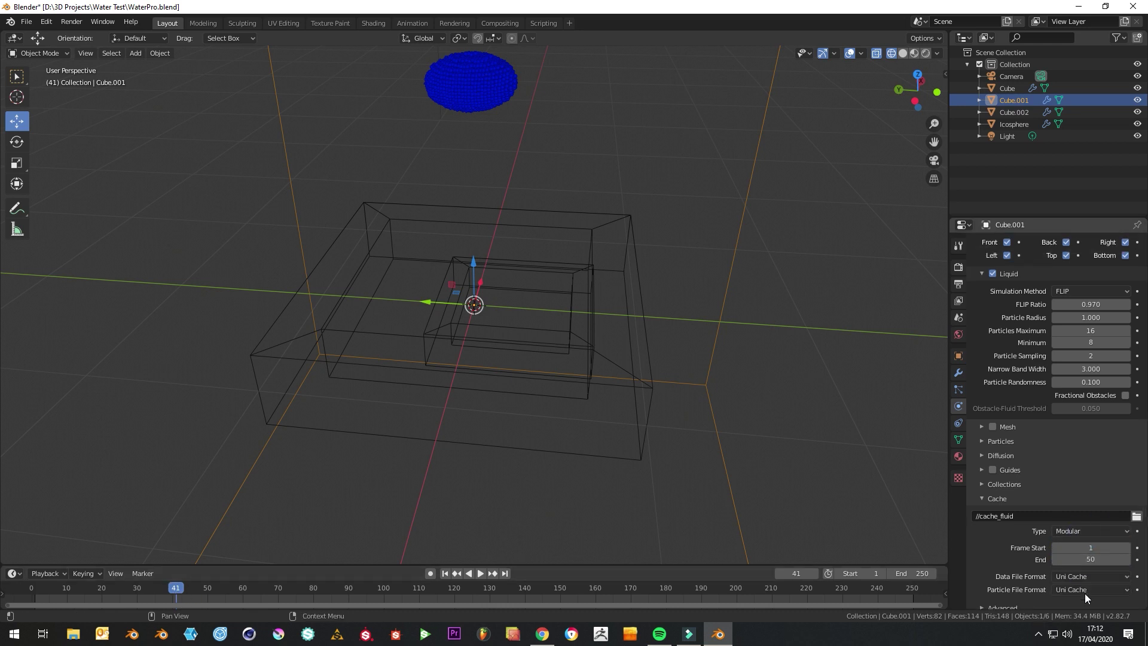
pyautogui.click(1086, 559)
pyautogui.write('41')
pyautogui.press('Return')
# Set the cache data file format to OpenVDB, keeping Uni Cache for particles
pyautogui.scroll(-1, 1033, 558)
pyautogui.scroll(3, 1015, 528)
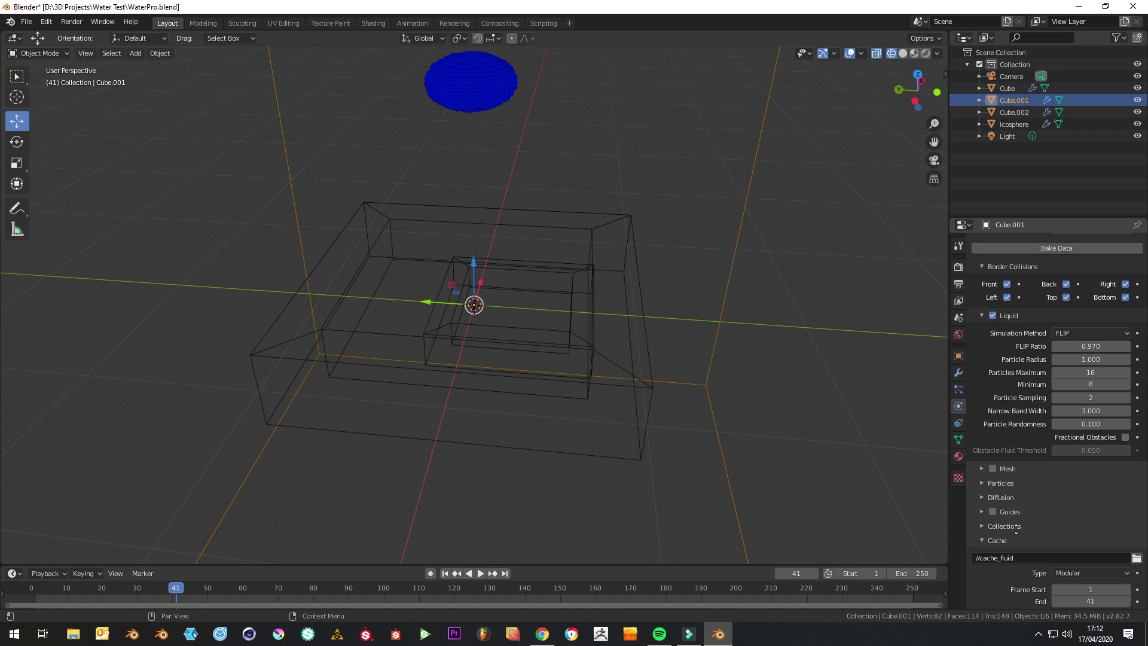
pyautogui.scroll(-4, 1016, 528)
pyautogui.click(1090, 558)
pyautogui.click(1088, 560)
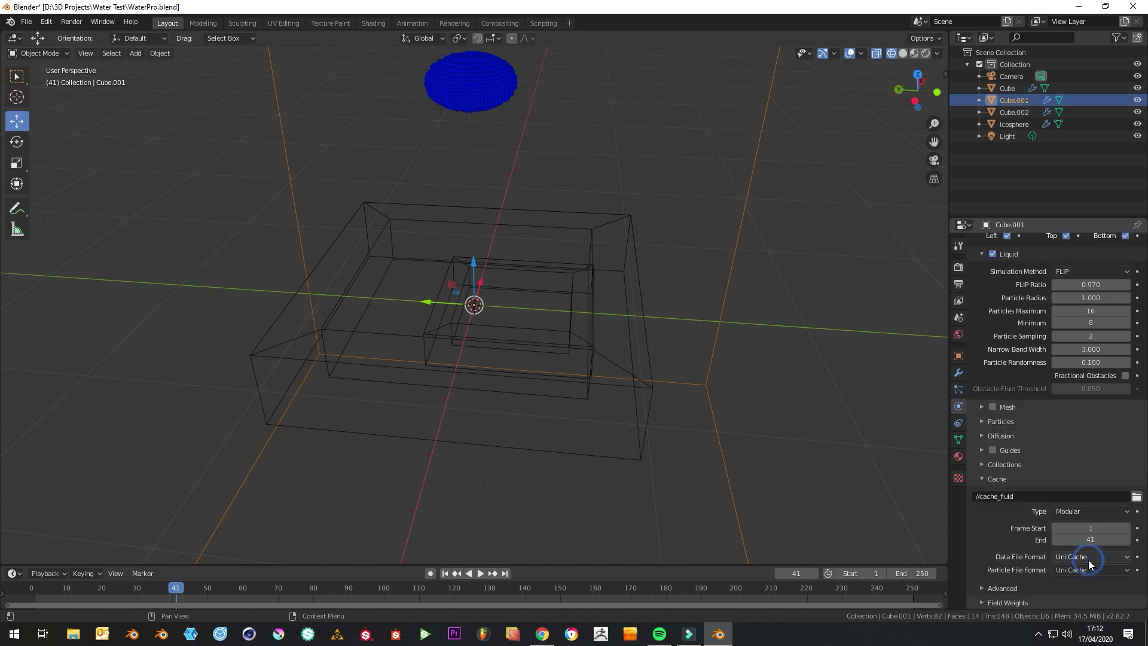
pyautogui.click(1089, 559)
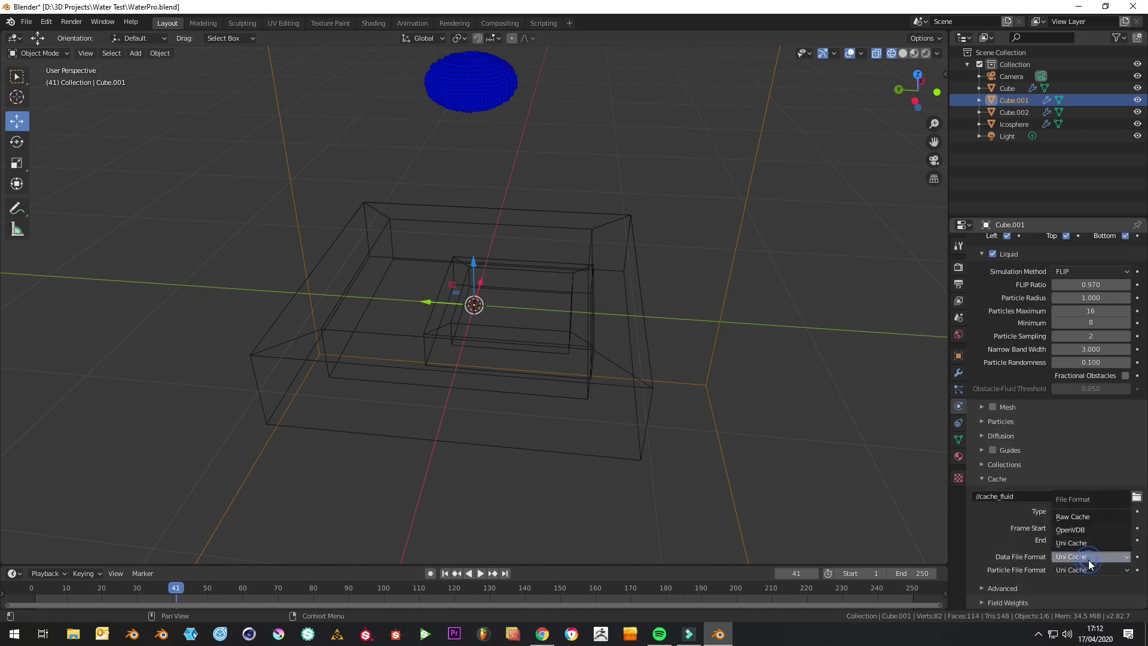
pyautogui.click(1081, 537)
pyautogui.click(1079, 574)
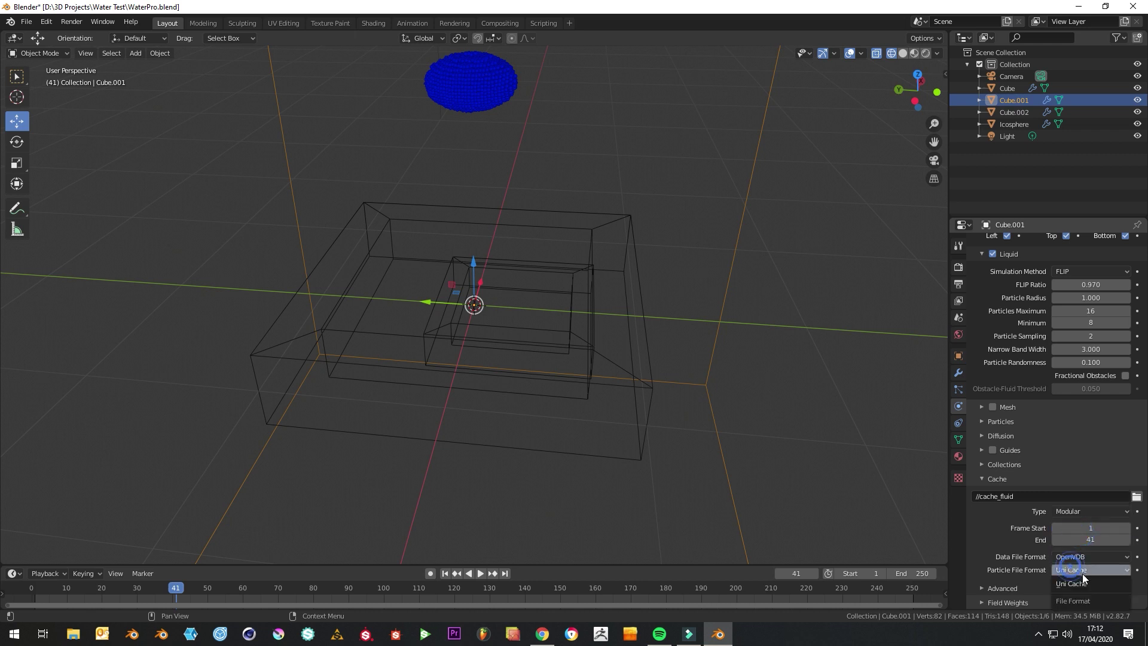
pyautogui.click(1069, 569)
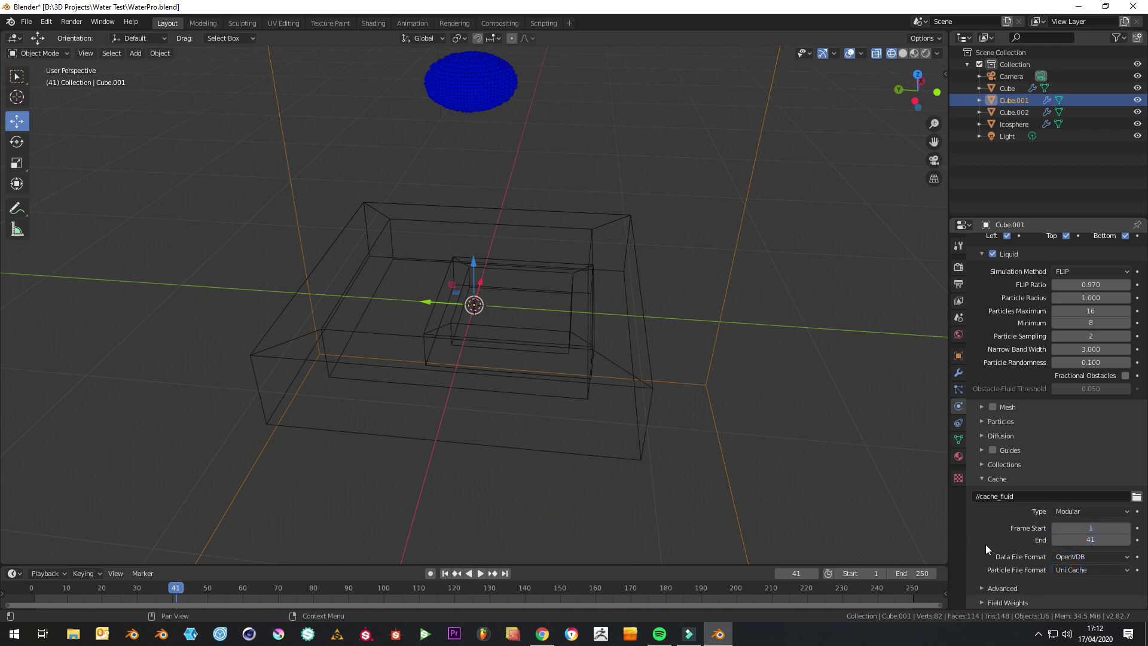
pyautogui.scroll(3, 1000, 482)
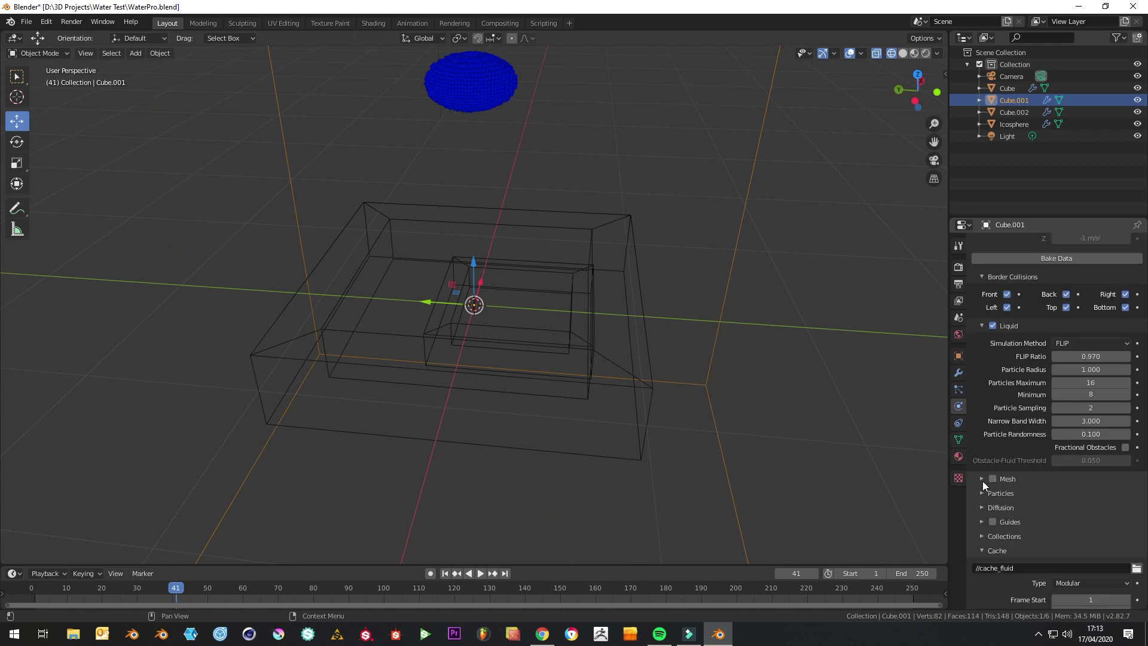
pyautogui.click(981, 479)
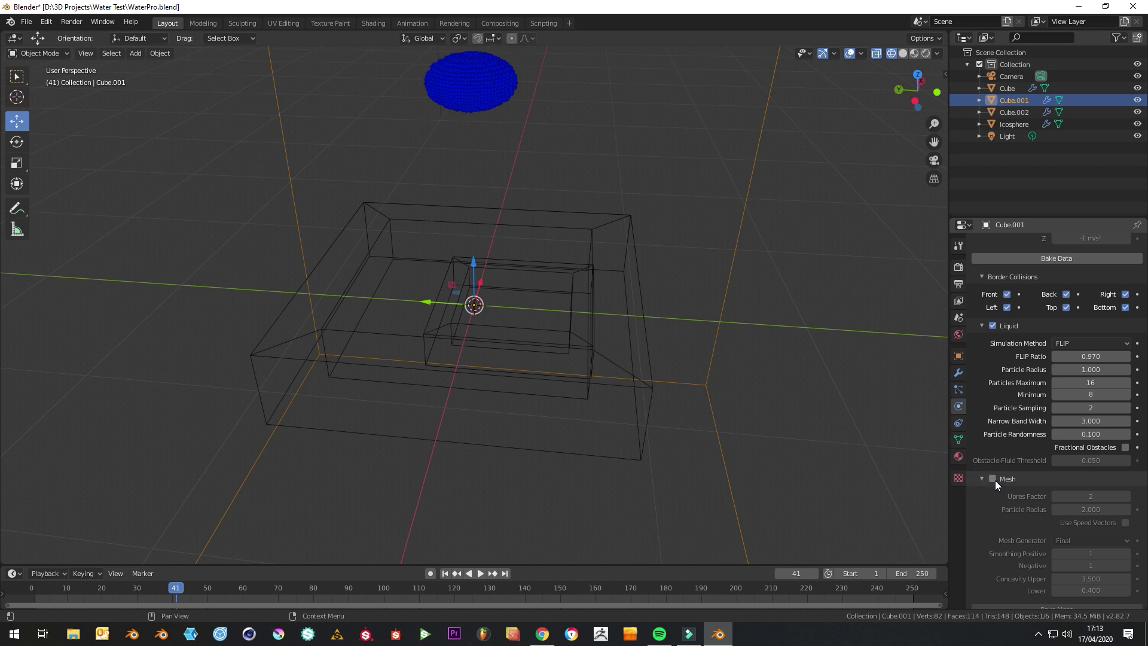
# Tick the liquid Mesh option and enable Use Speed Vectors
pyautogui.click(992, 479)
pyautogui.scroll(-3, 988, 536)
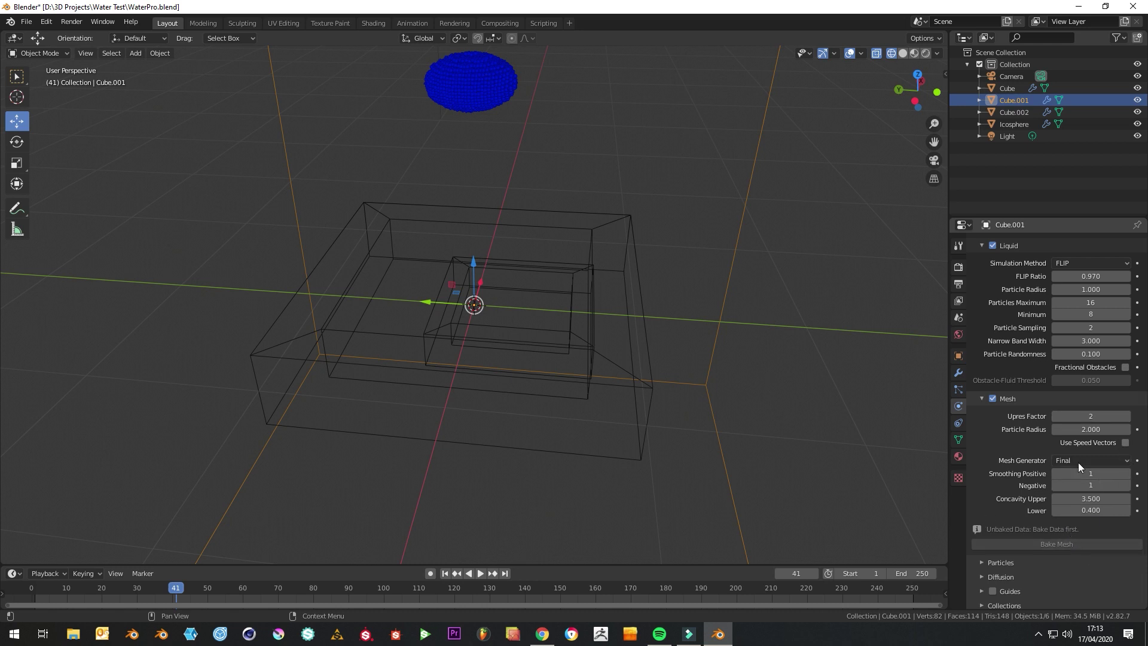
pyautogui.click(1126, 443)
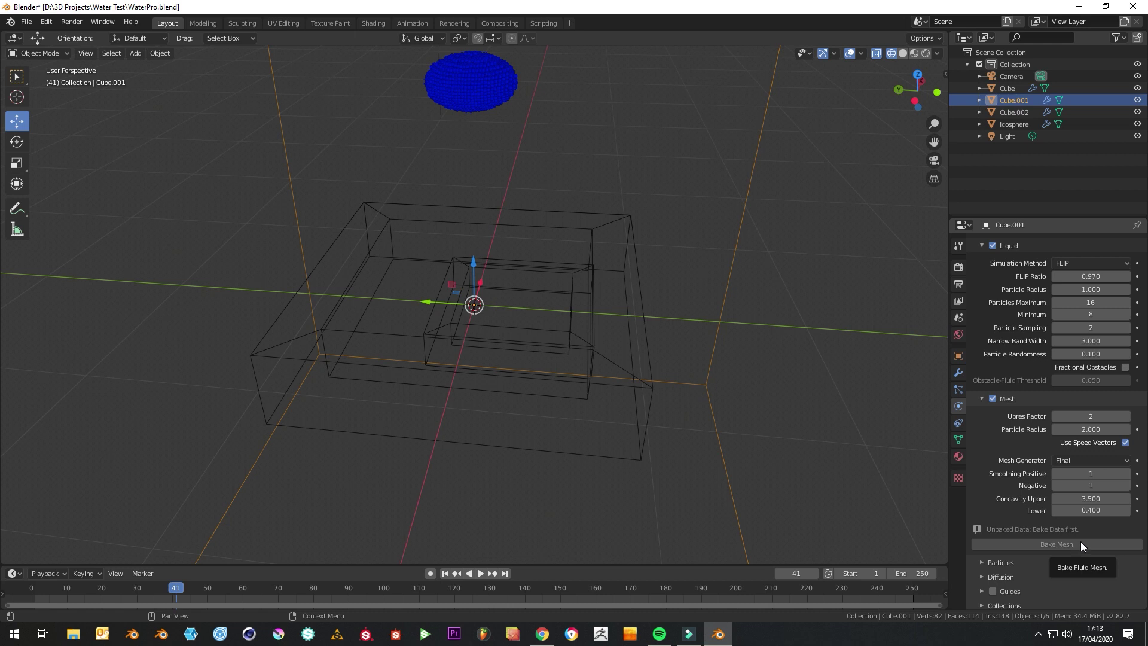
pyautogui.scroll(-1, 1010, 499)
pyautogui.scroll(-1, 1007, 497)
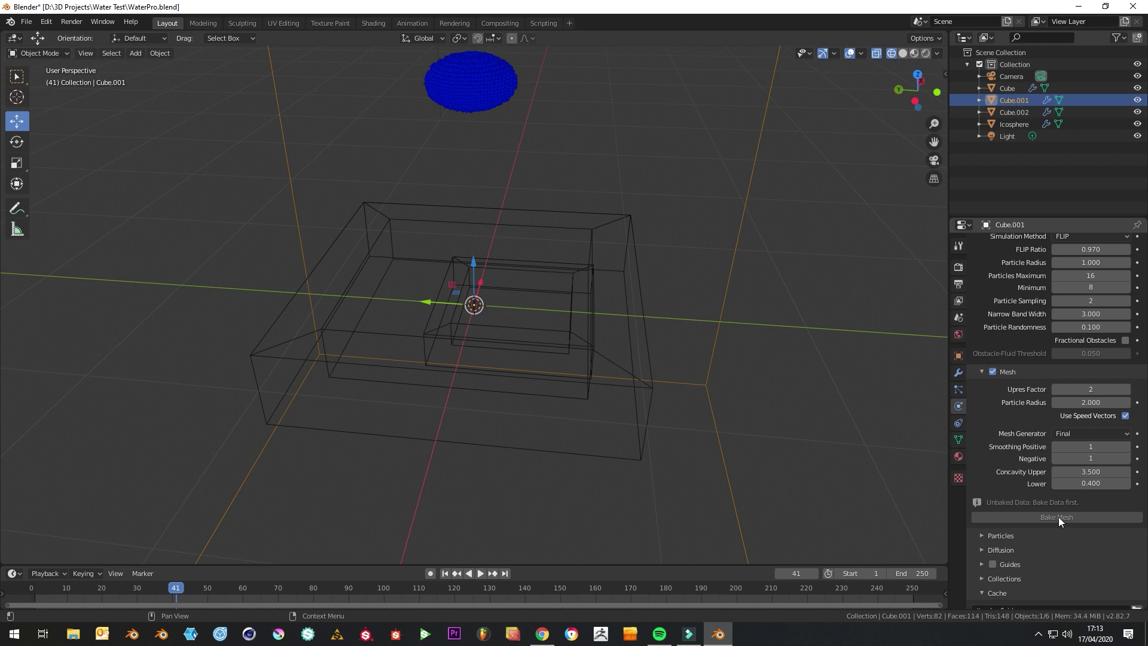
pyautogui.scroll(10, 1053, 516)
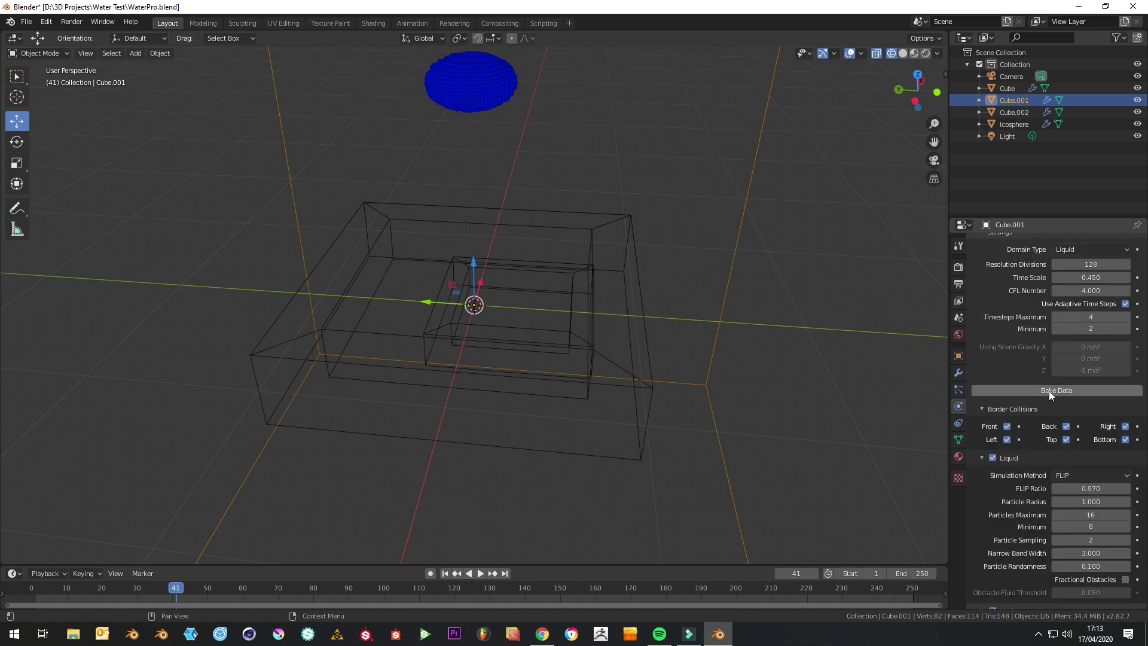
# Start Bake Data for the liquid domain and let the bake progress
pyautogui.scroll(1, 1000, 345)
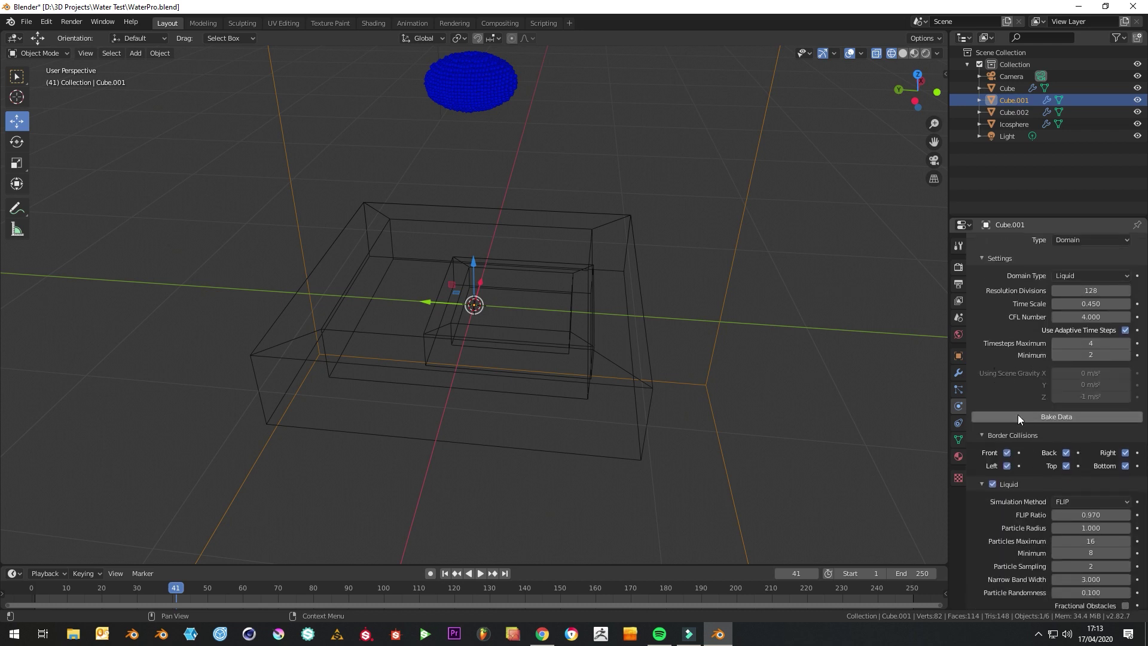
pyautogui.scroll(-5, 993, 521)
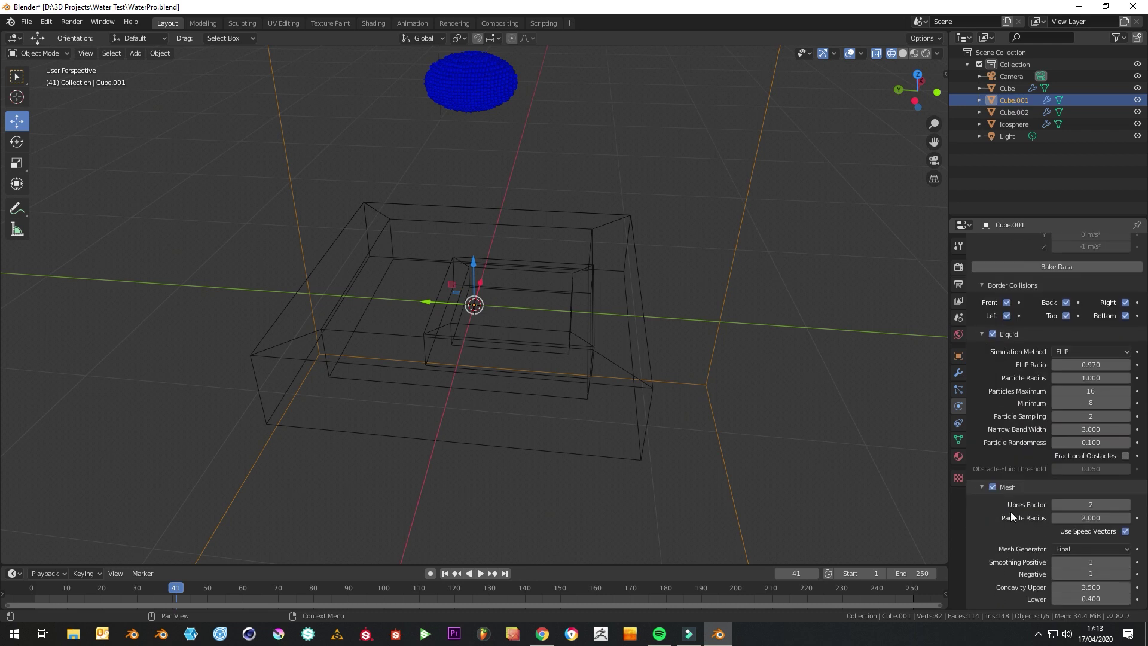
pyautogui.scroll(4, 1001, 498)
pyautogui.click(1066, 361)
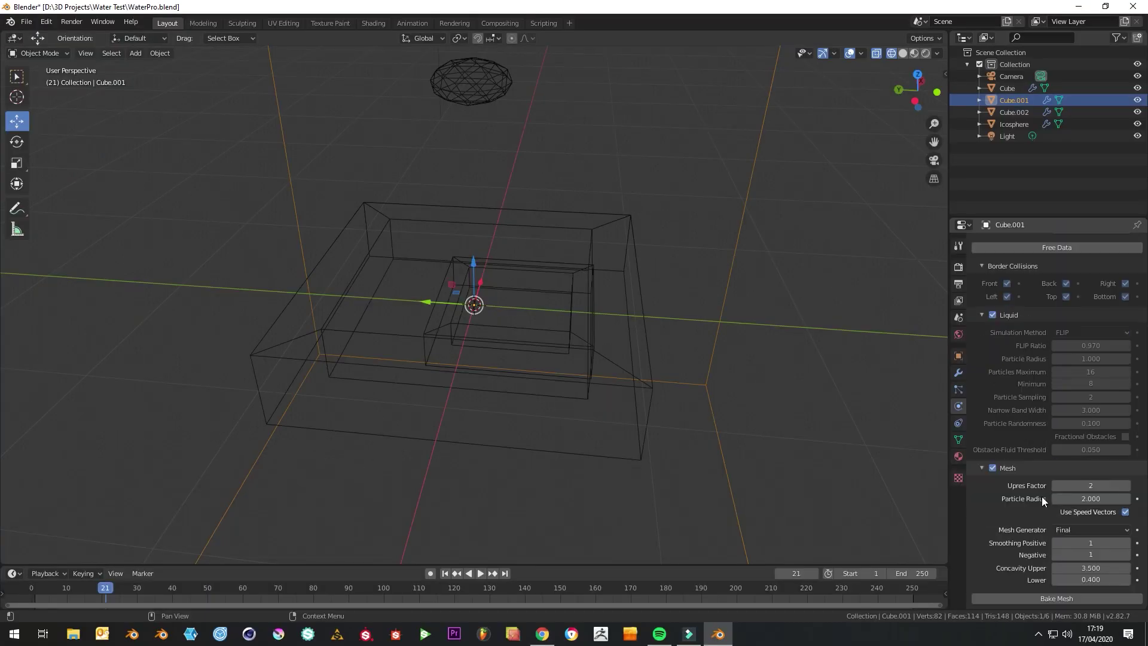
# Bake the liquid surface mesh and orbit around the result
pyautogui.scroll(-2, 1042, 496)
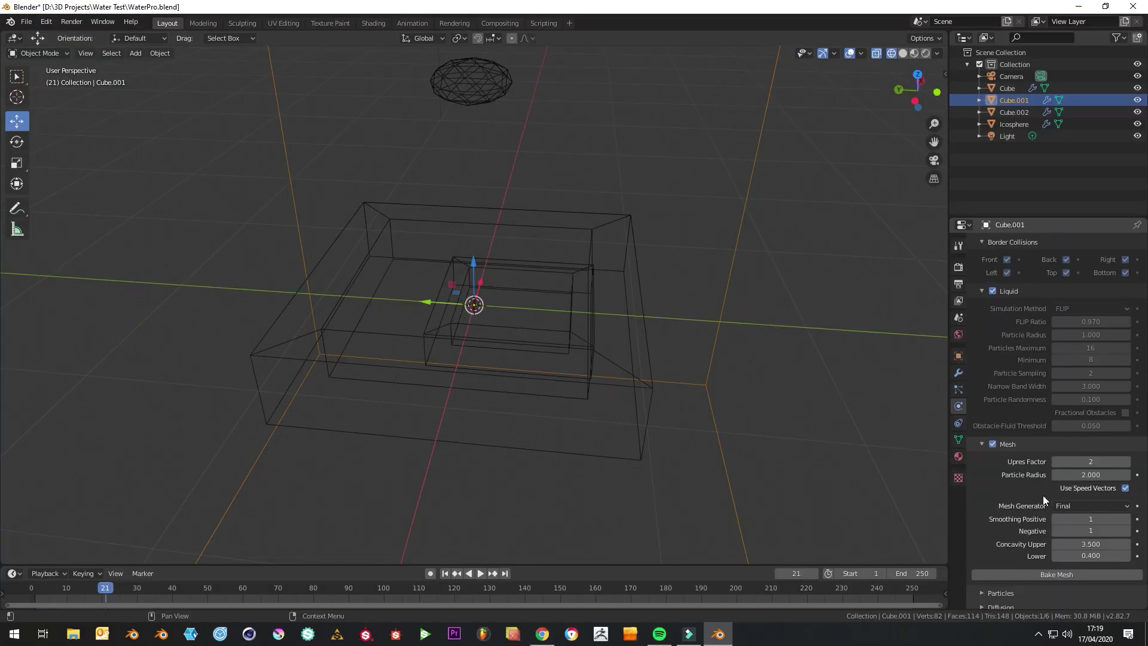
pyautogui.scroll(-2, 1024, 559)
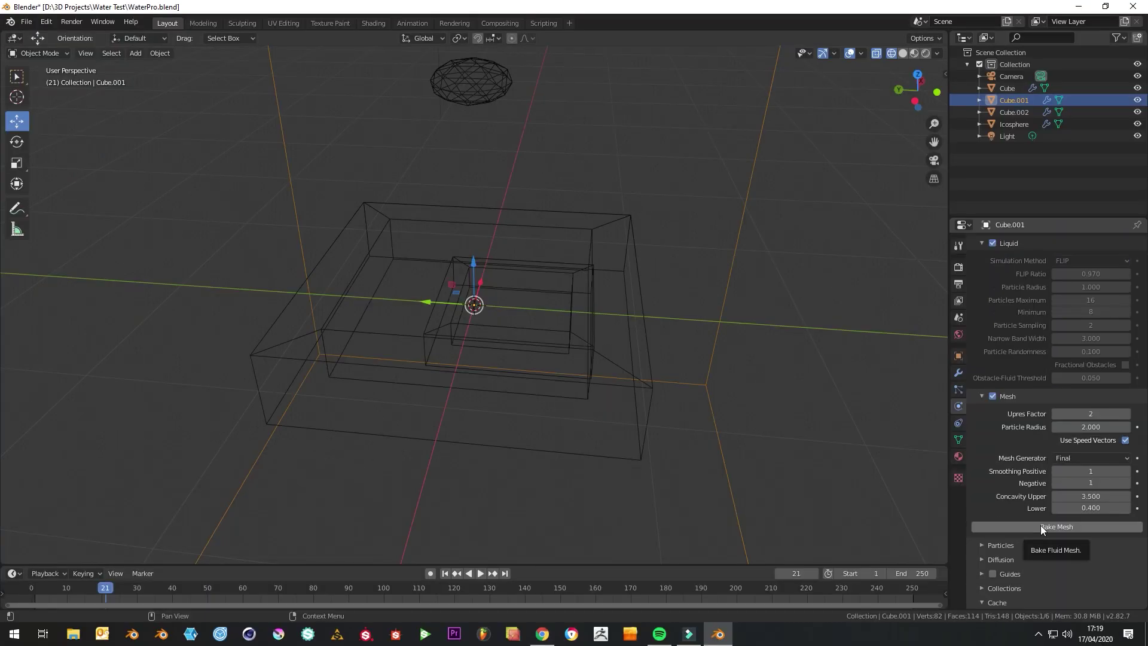
pyautogui.click(1041, 527)
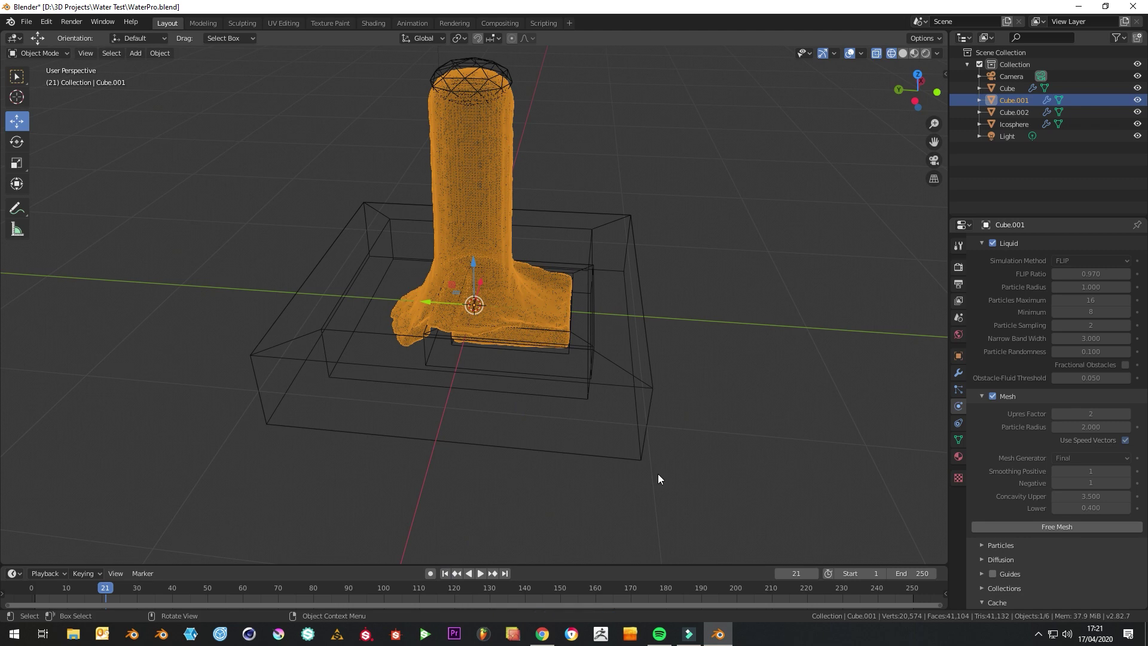
pyautogui.moveTo(657, 474); pyautogui.dragTo(584, 204, button='middle')
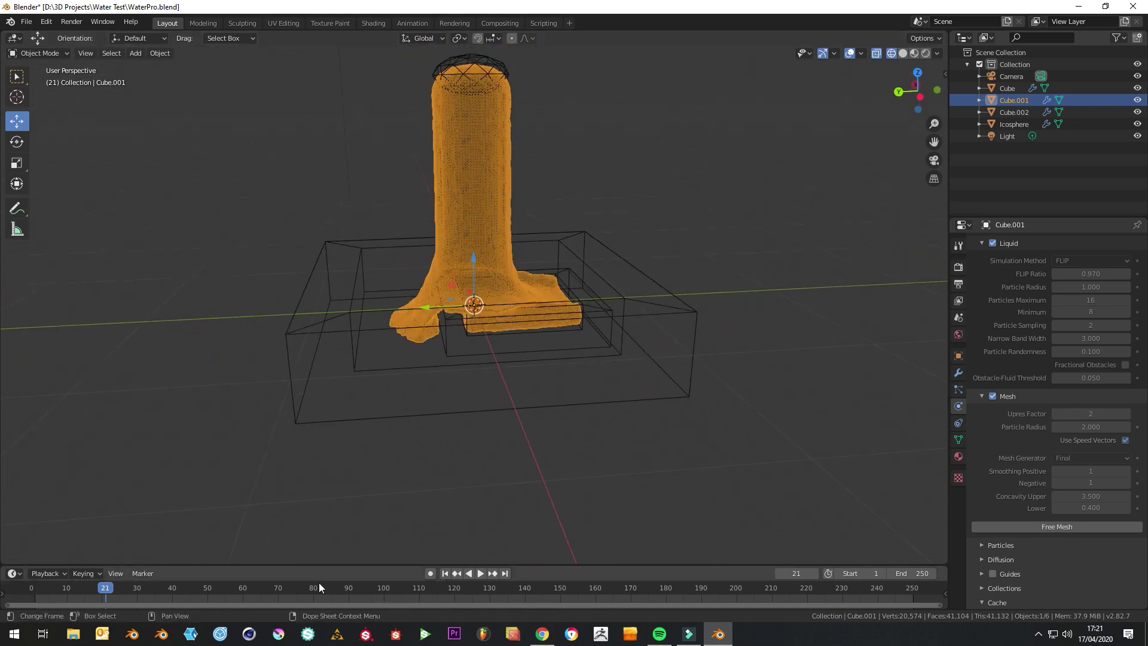
# Replay the simulation from the start and stop on frame 38 to inspect the splash
pyautogui.click(445, 573)
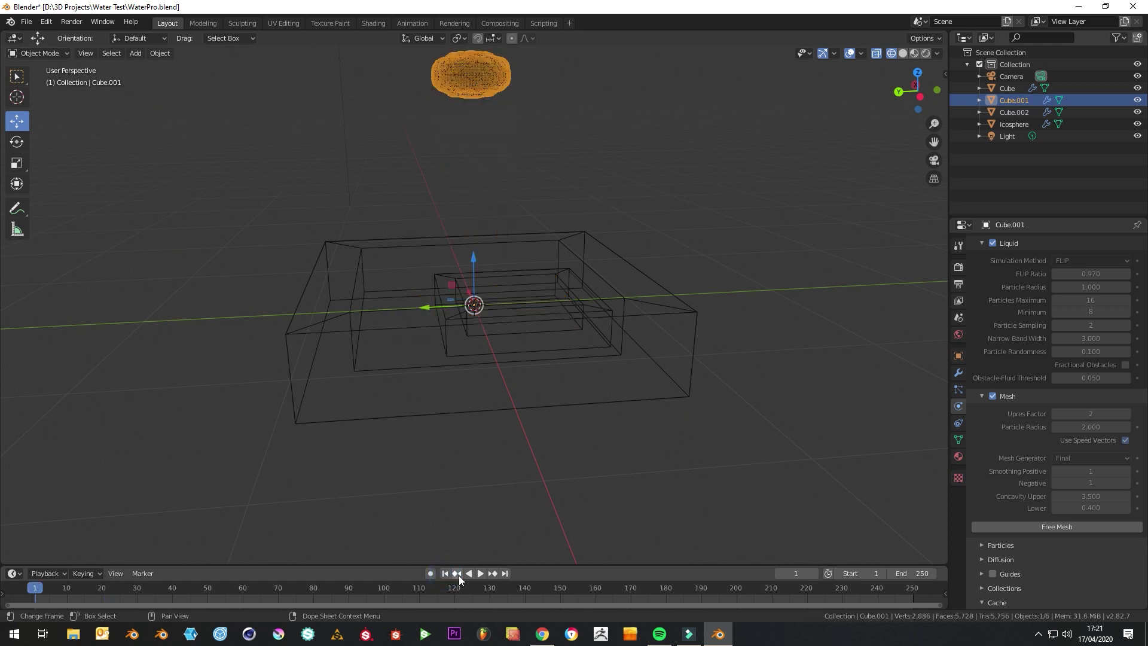
pyautogui.click(482, 574)
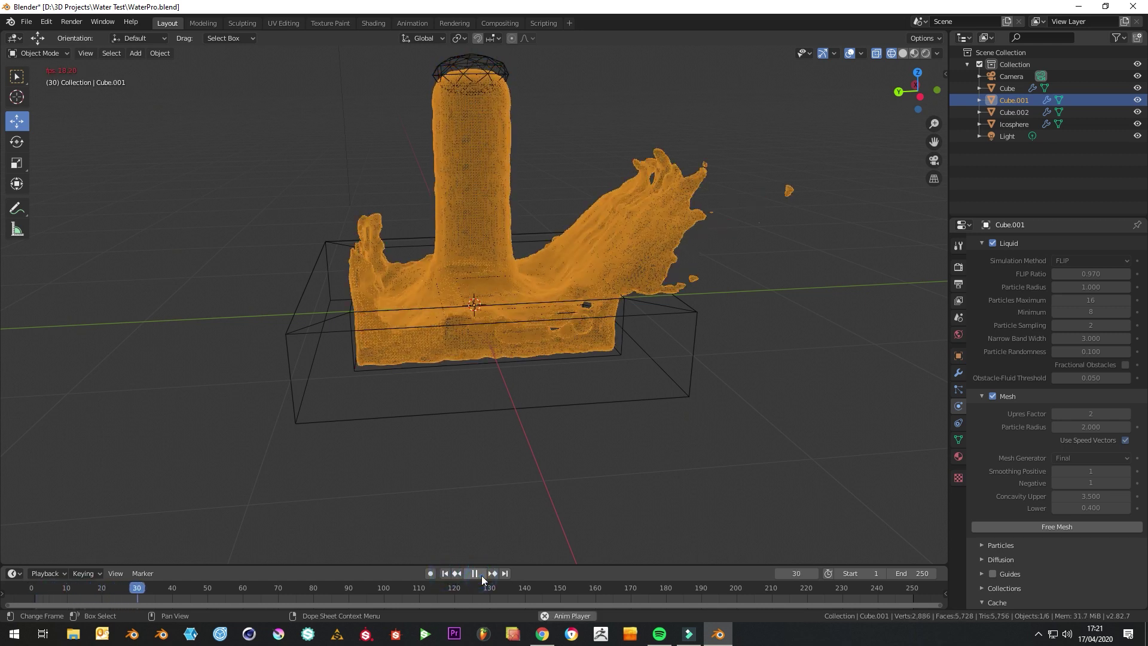
pyautogui.click(474, 572)
pyautogui.click(167, 583)
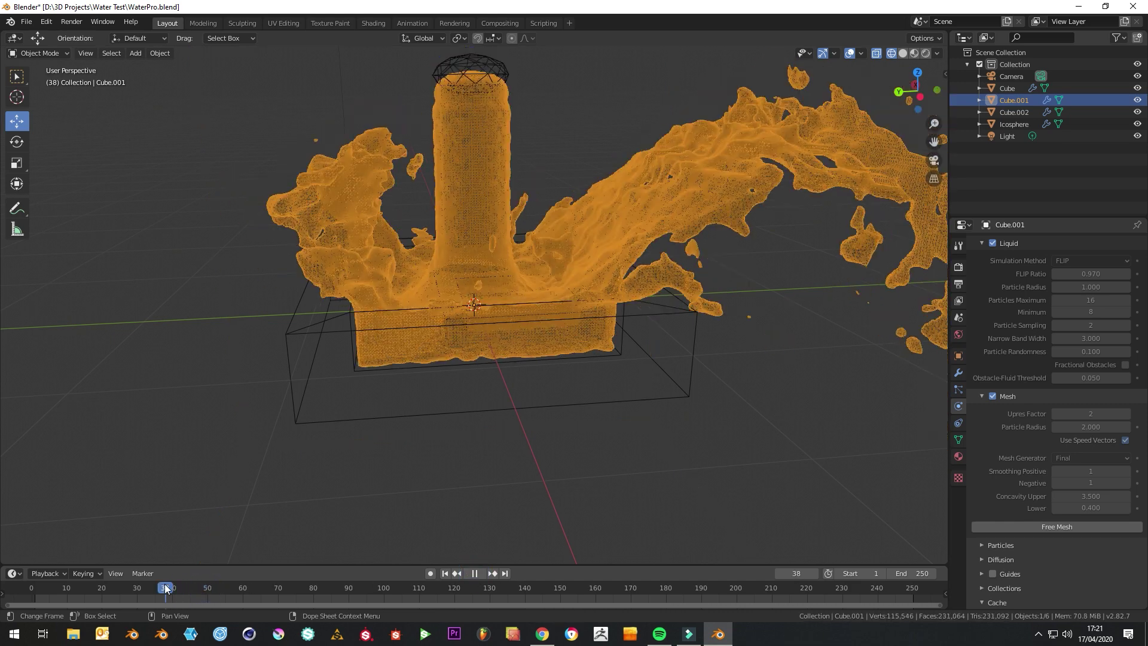
pyautogui.moveTo(433, 440); pyautogui.dragTo(477, 363, button='middle')
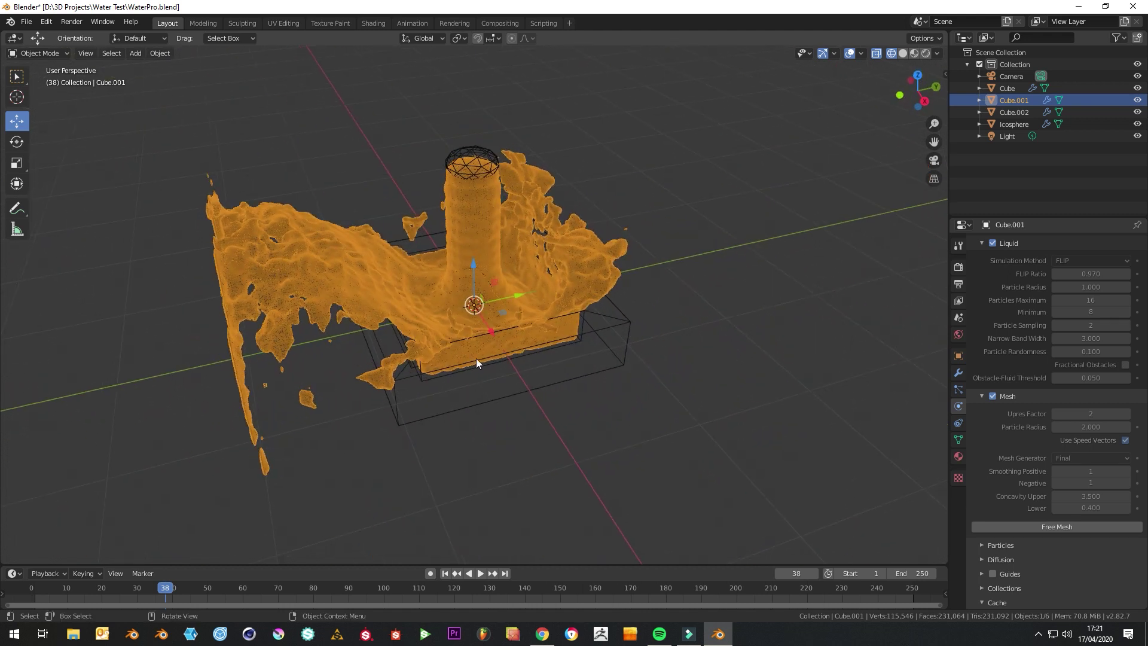
pyautogui.moveTo(625, 464); pyautogui.dragTo(499, 405, button='middle')
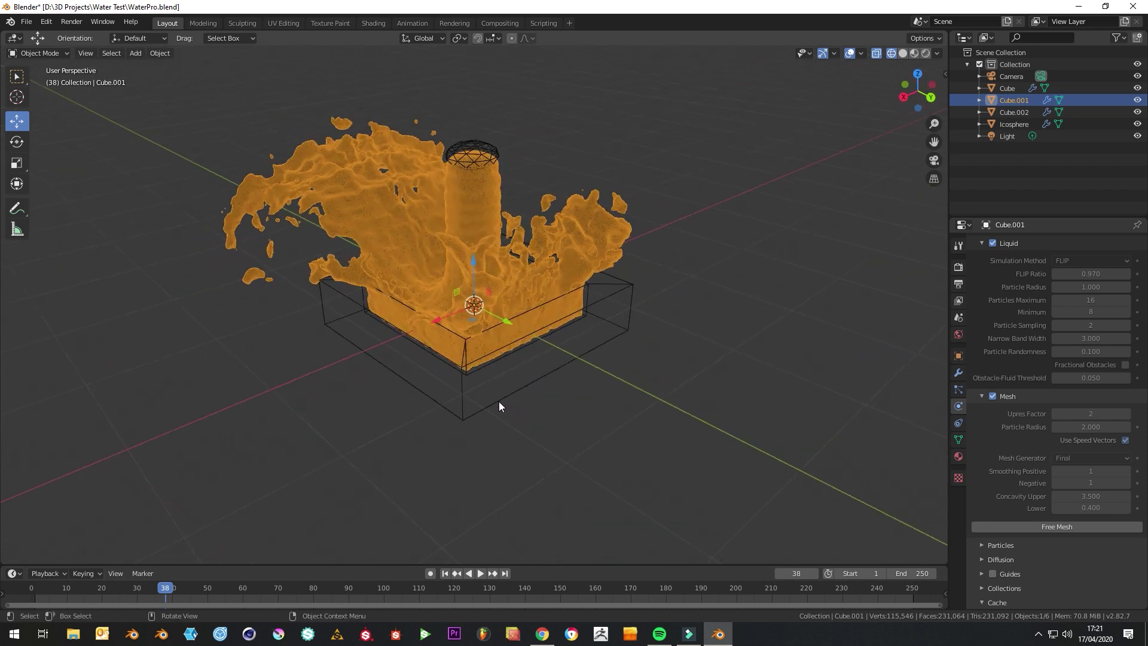
# Enable Spray, Foam and Bubbles in the domain's Particles settings
pyautogui.click(982, 545)
pyautogui.moveTo(986, 497); pyautogui.dragTo(1000, 253, button='middle')
pyautogui.click(1006, 336)
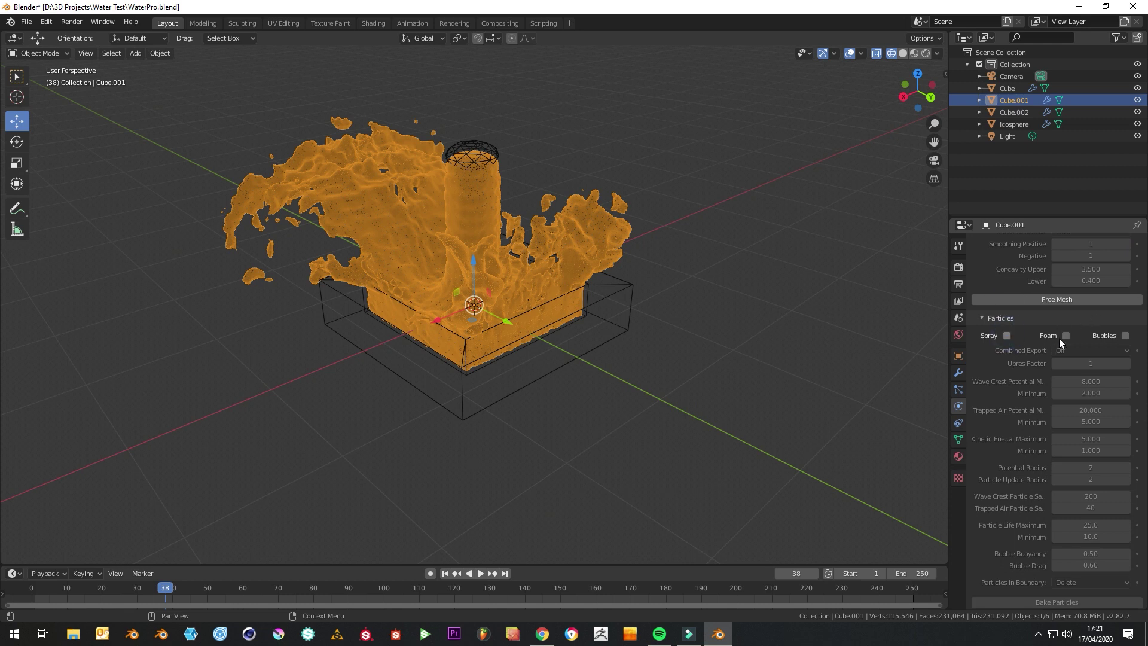
pyautogui.click(1065, 336)
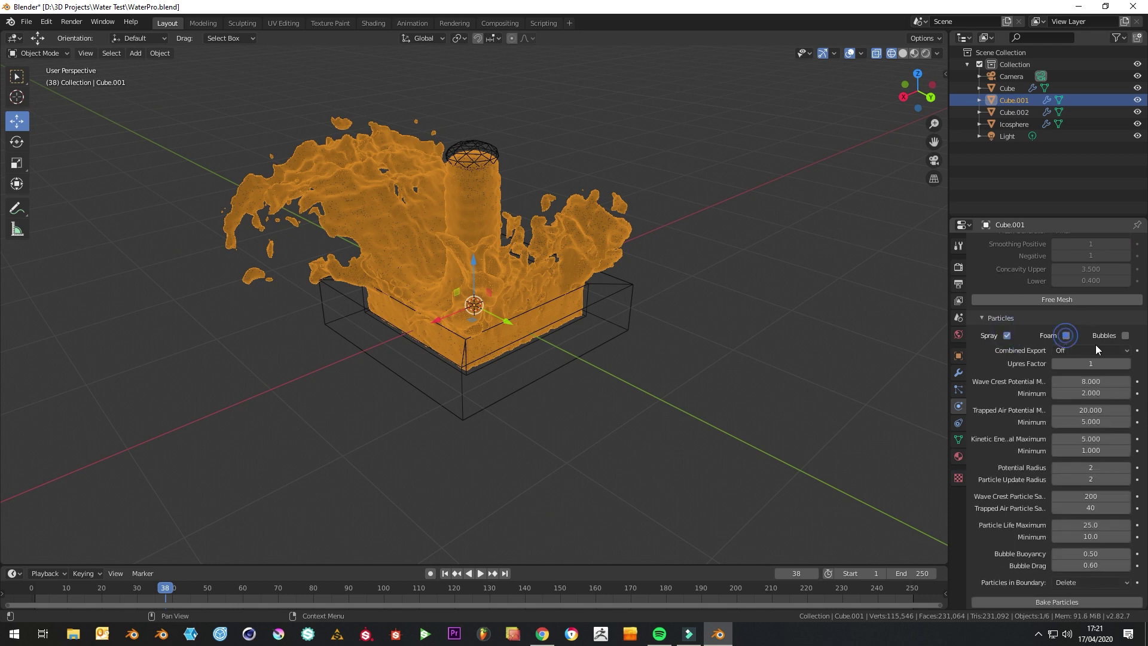
pyautogui.click(1124, 336)
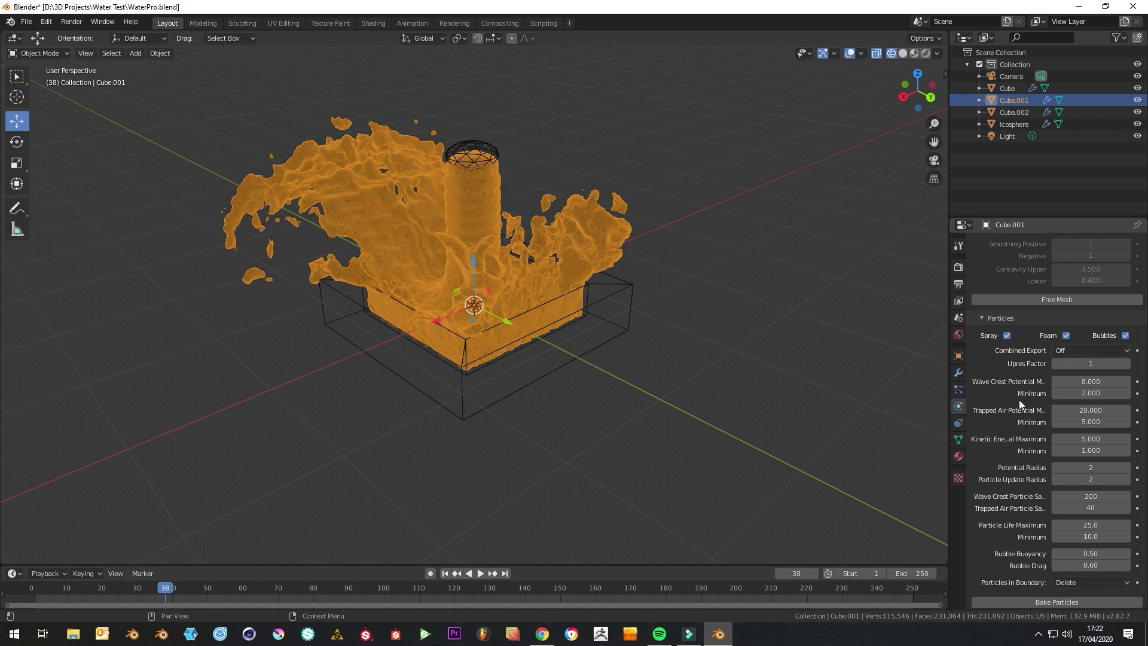
pyautogui.moveTo(995, 479); pyautogui.dragTo(991, 425, button='middle')
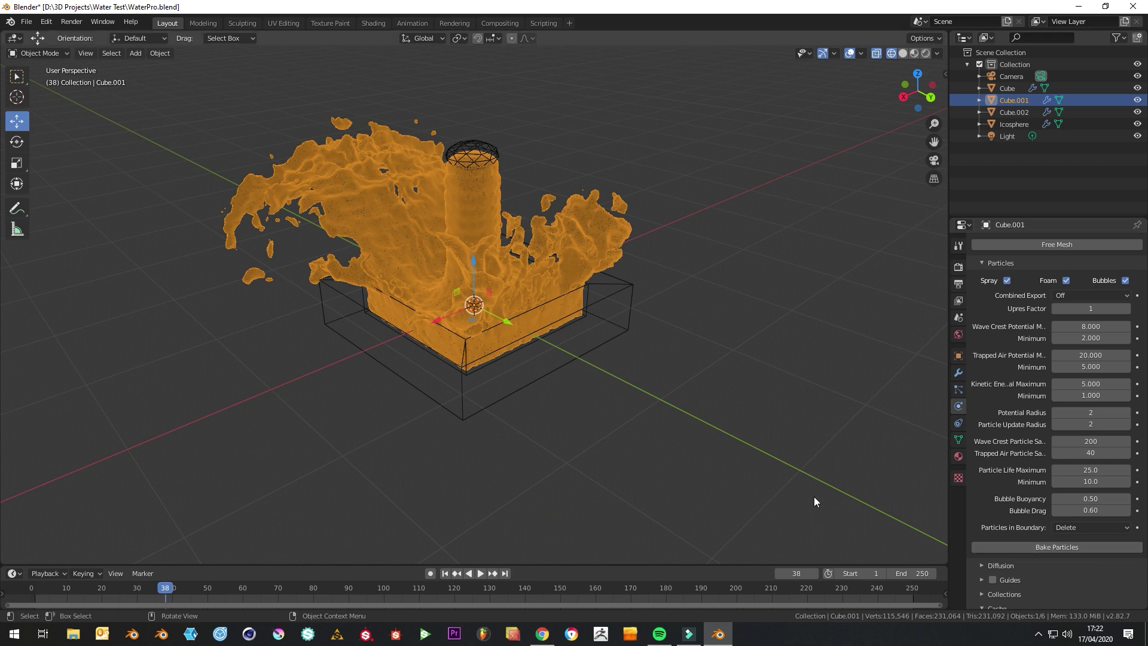
# Bake the spray, foam and bubble particles and view them from the front
pyautogui.moveTo(813, 496); pyautogui.dragTo(669, 431, button='middle')
pyautogui.click(1041, 547)
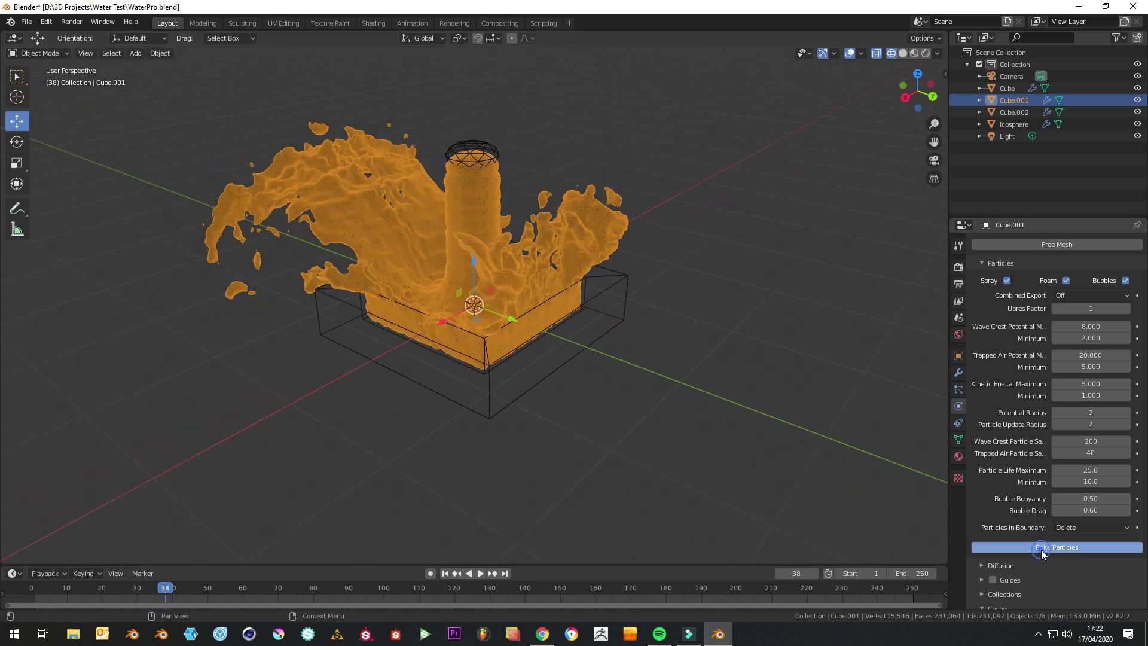
pyautogui.moveTo(562, 477); pyautogui.dragTo(578, 409, button='middle')
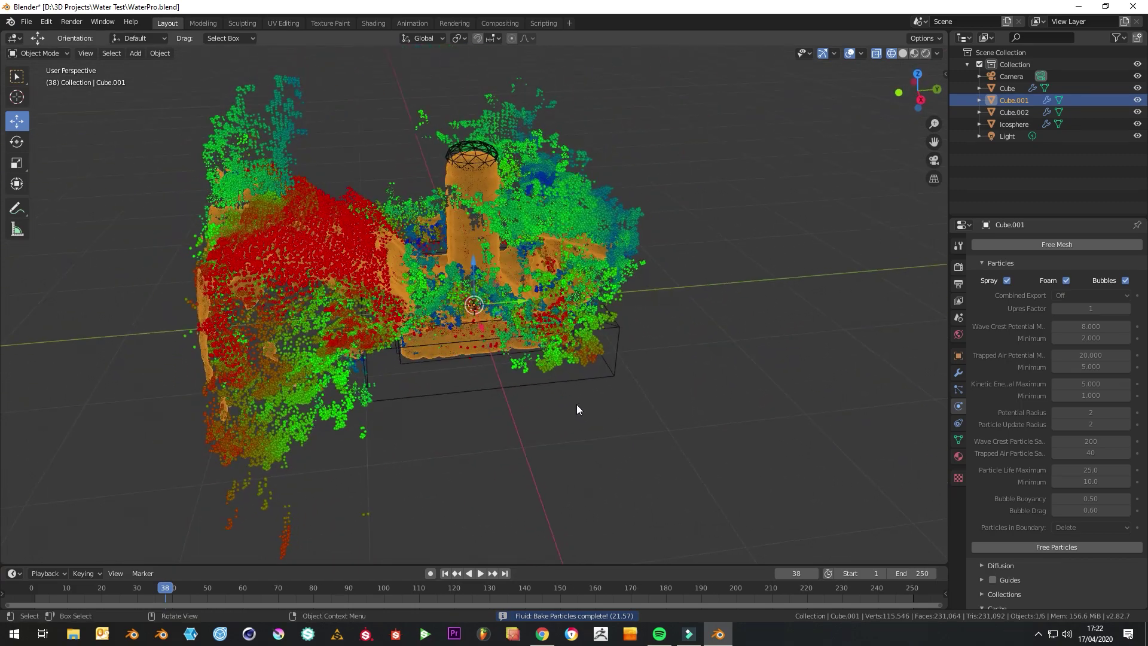
# Replay the baked particle simulation from the first frame and pause it at frame 41
pyautogui.scroll(-3, 365, 409)
pyautogui.moveTo(522, 385); pyautogui.dragTo(462, 369, button='middle')
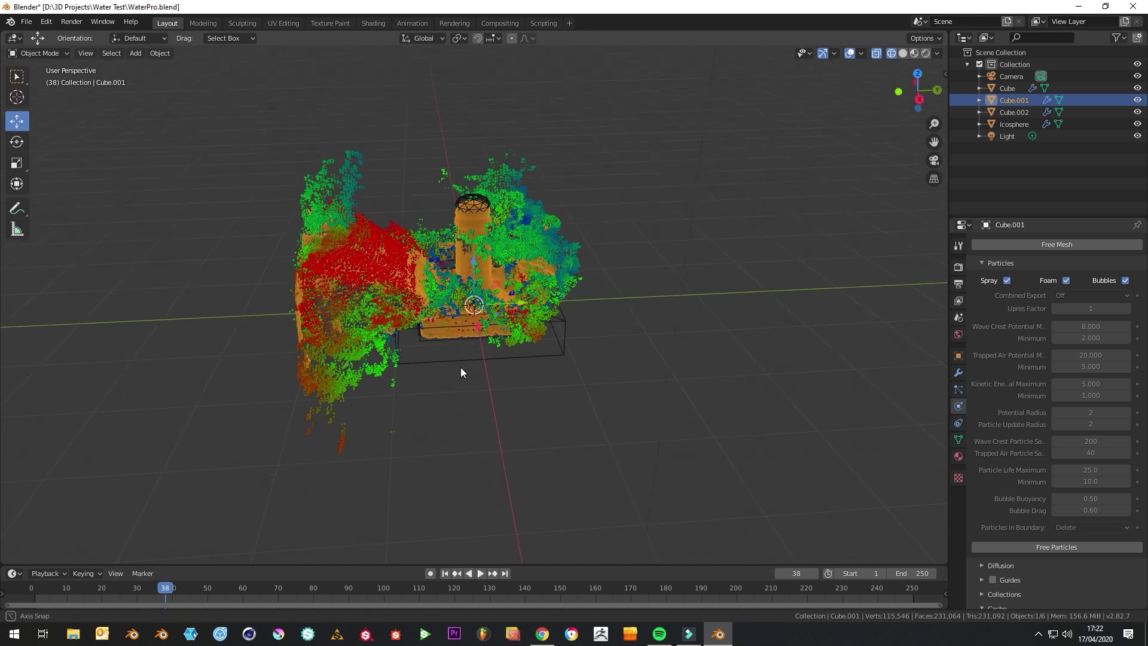
pyautogui.click(445, 573)
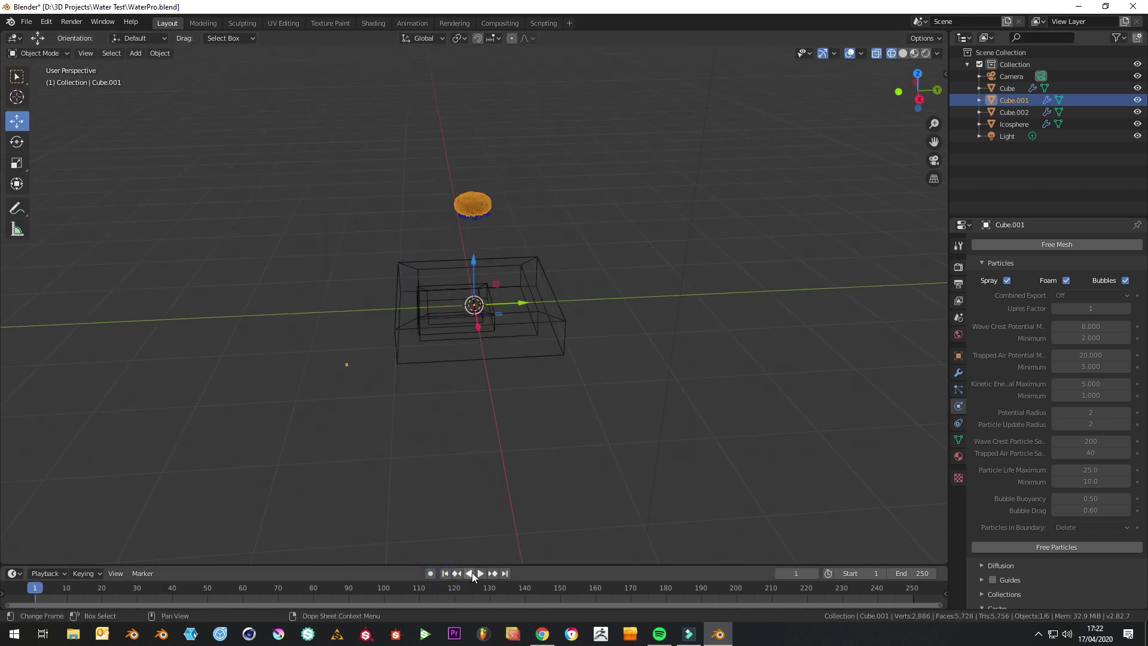
pyautogui.click(481, 574)
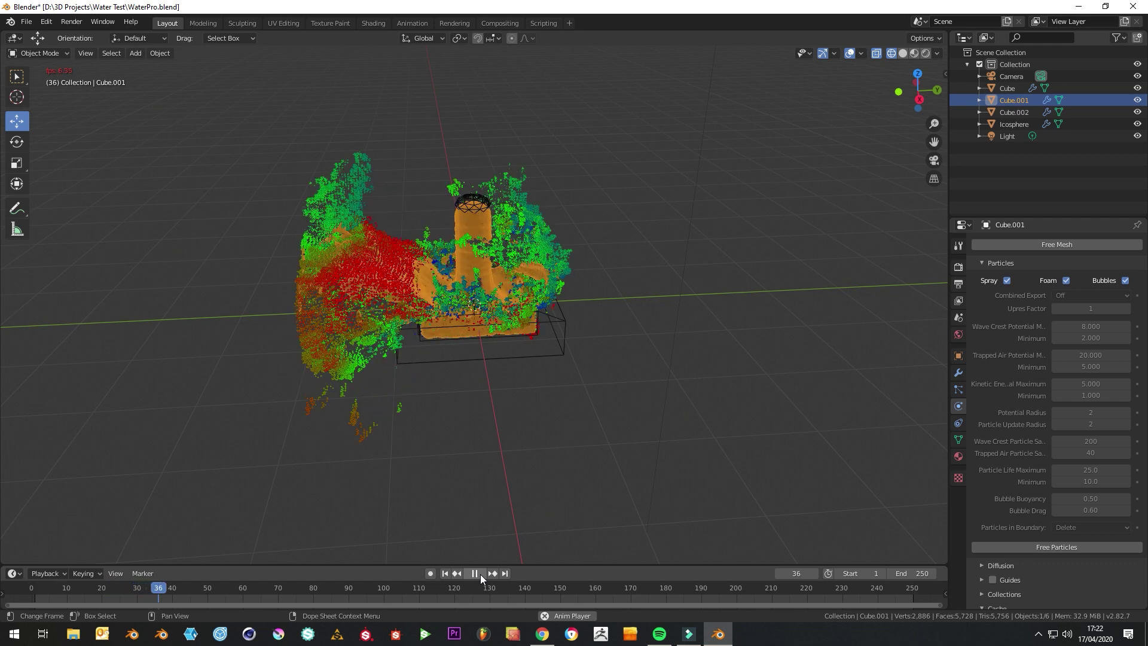
pyautogui.click(480, 574)
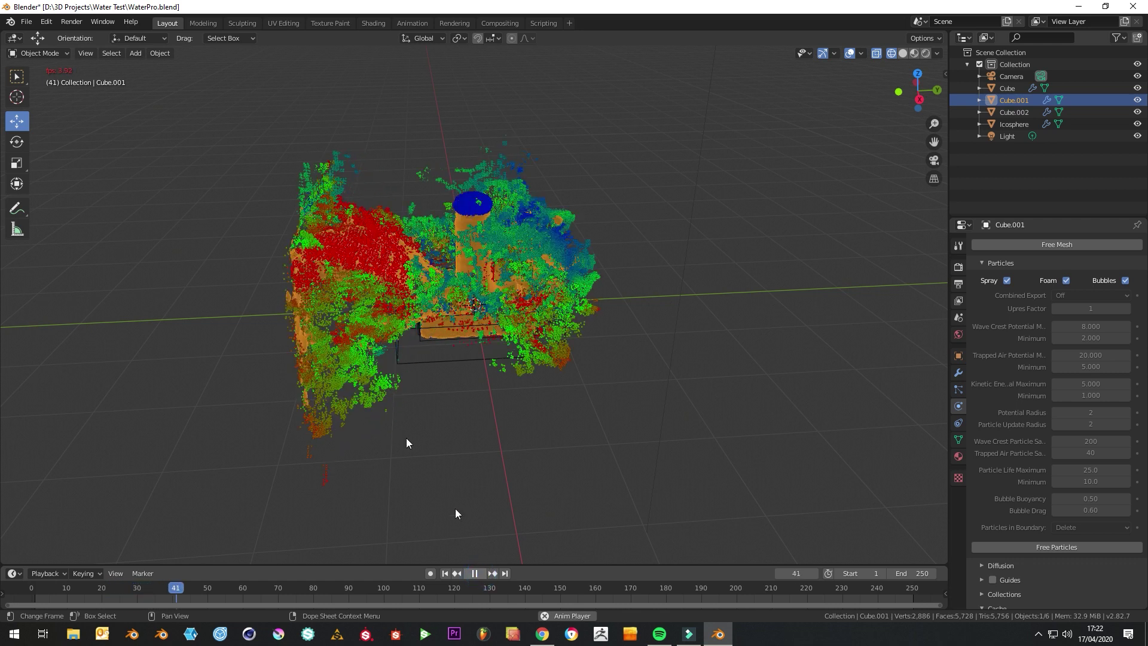
pyautogui.click(27, 22)
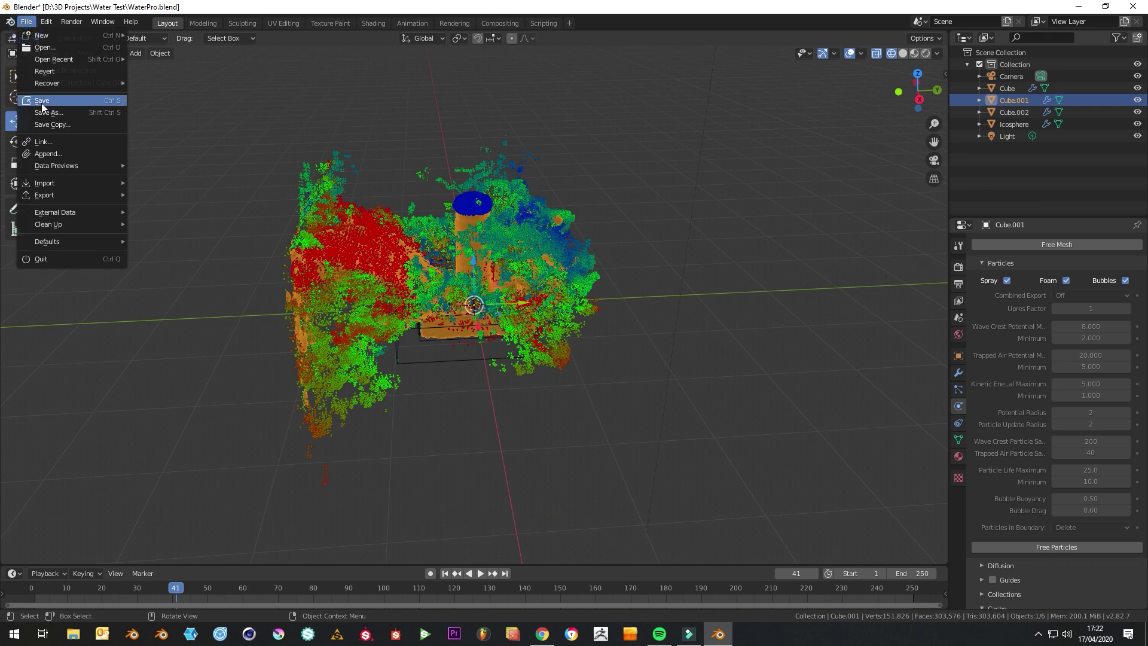
# Save the project as WaterPro.blend and look around the particle cloud
pyautogui.click(36, 98)
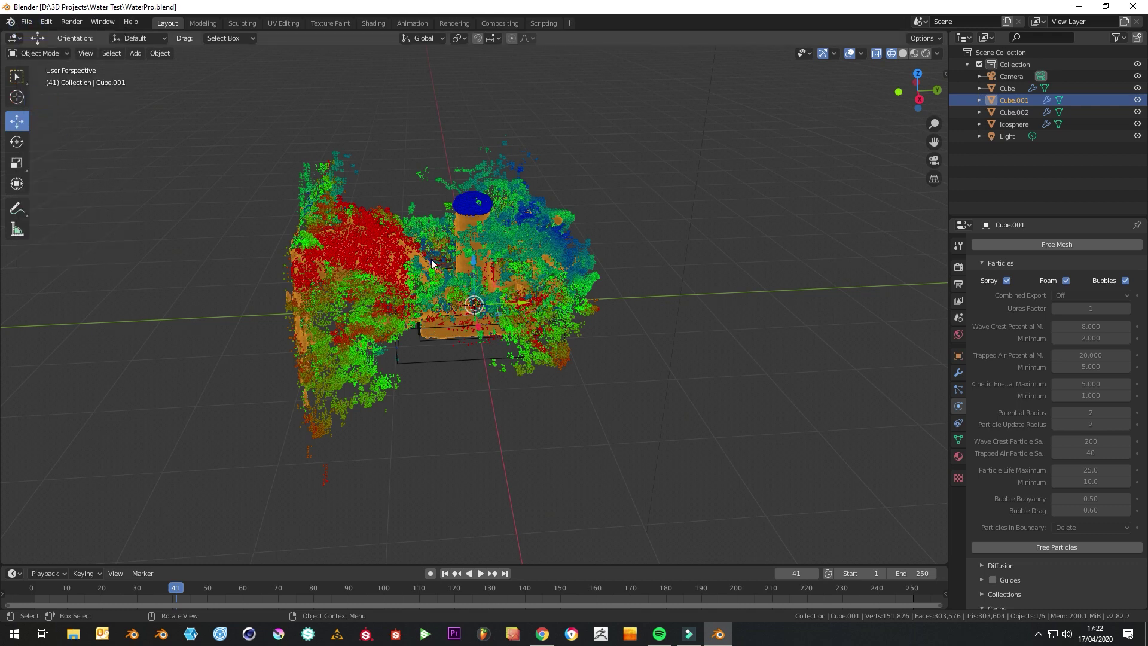
pyautogui.moveTo(512, 352); pyautogui.dragTo(526, 407, button='middle')
pyautogui.scroll(6, 536, 275)
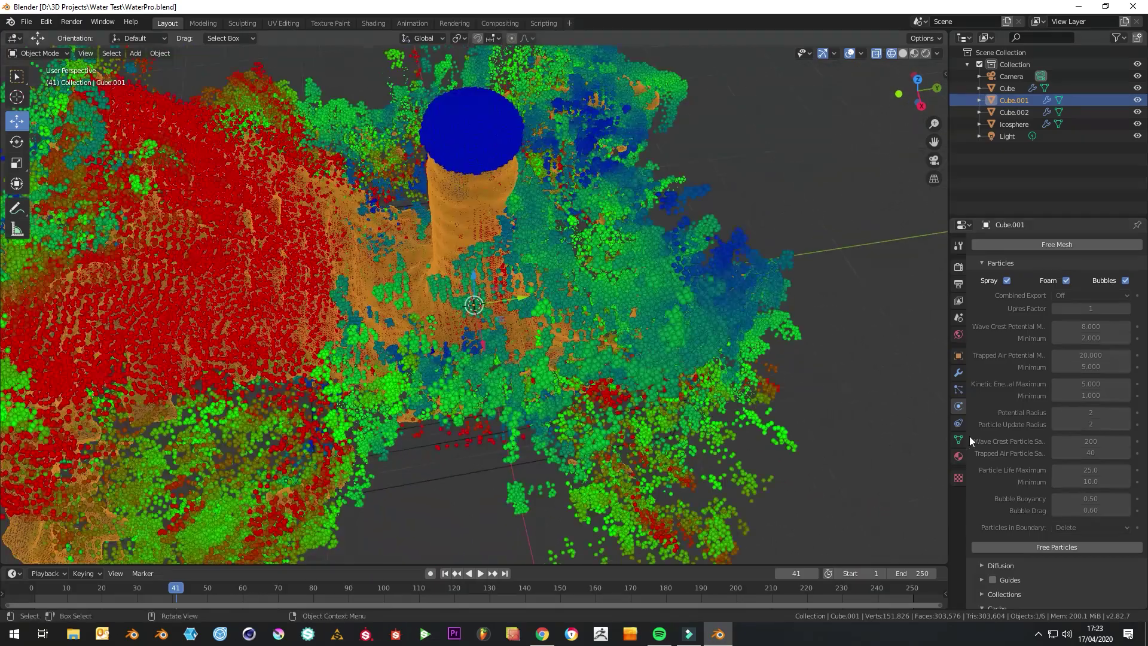
pyautogui.scroll(-5, 489, 390)
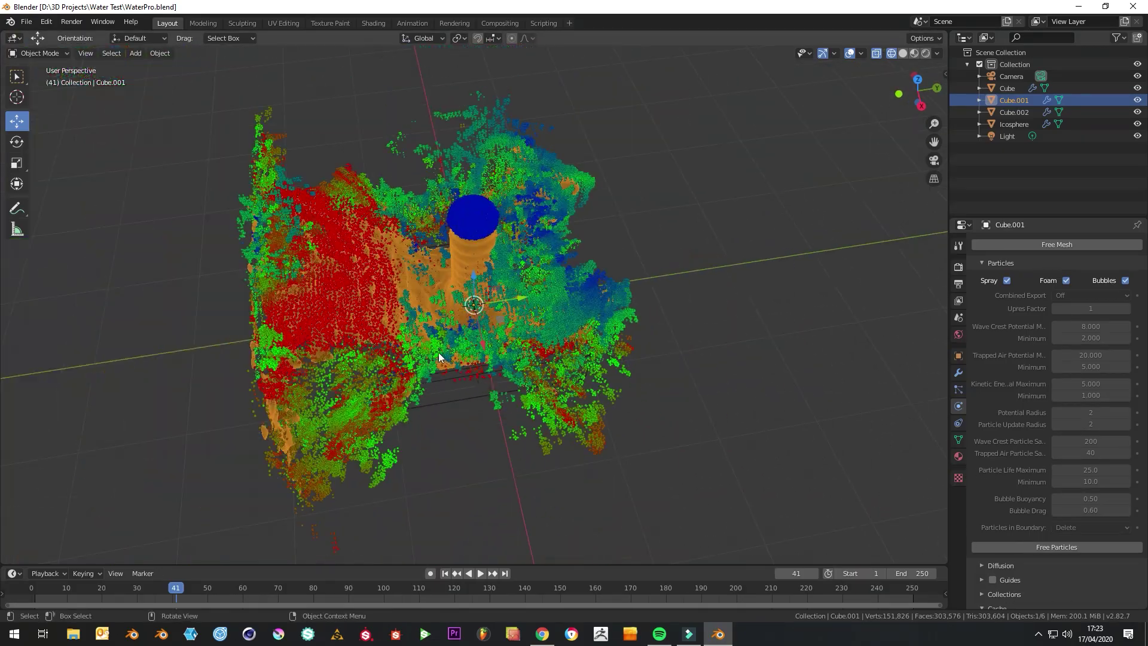
pyautogui.scroll(2, 439, 357)
# View the particle cloud from the opposite side, then bring up File > Export formats
pyautogui.moveTo(439, 357); pyautogui.dragTo(527, 355, button='middle')
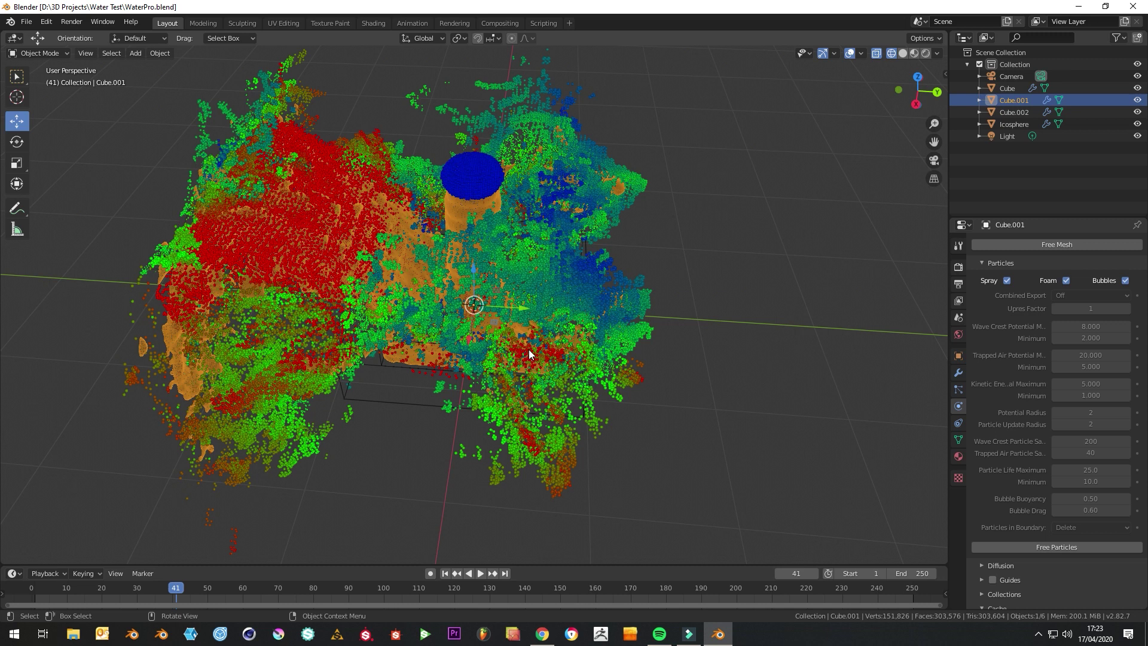
pyautogui.moveTo(300, 306); pyautogui.dragTo(552, 326, button='middle')
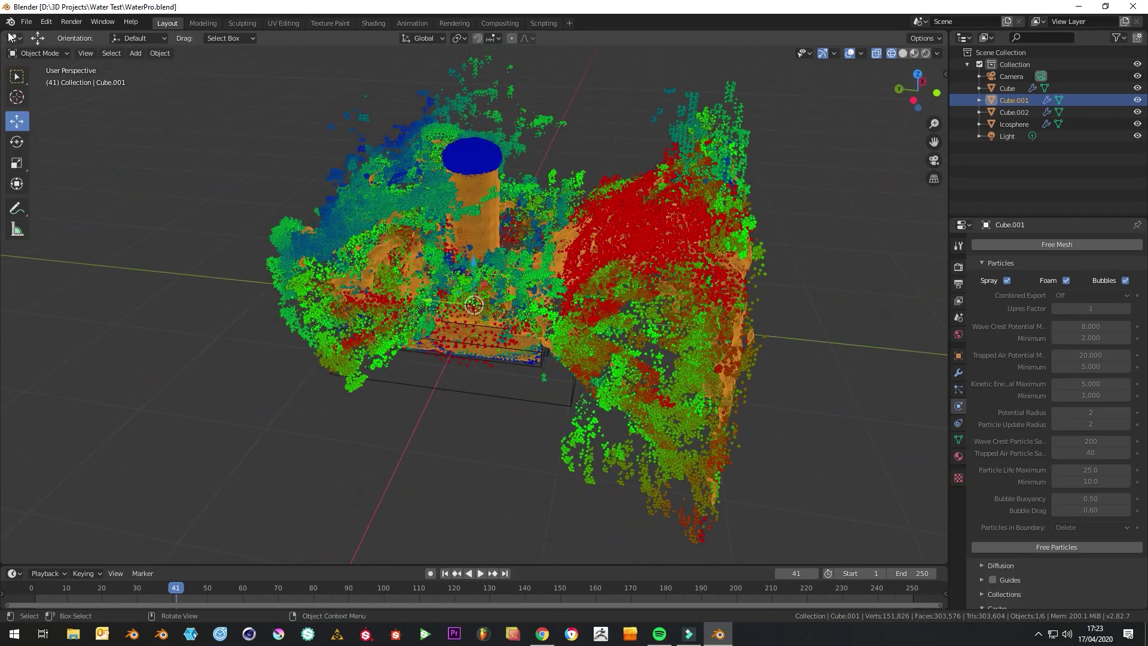
pyautogui.click(26, 21)
pyautogui.moveTo(65, 196)
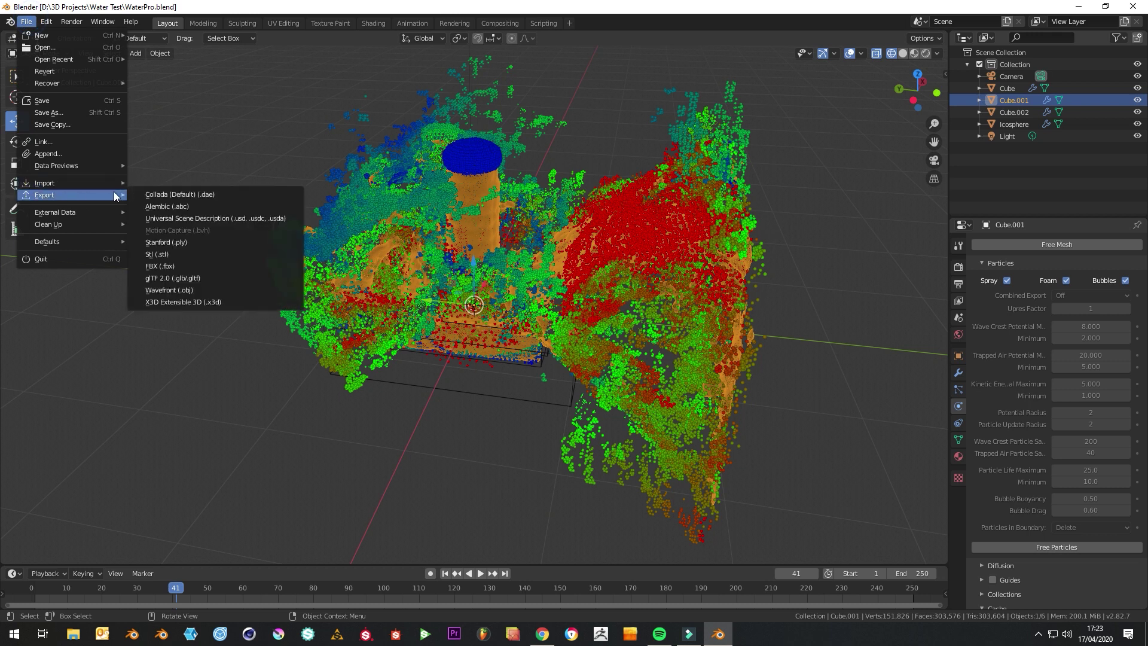
# Export to Alembic (.abc), writing WaterPro.abc into the Water Test folder
pyautogui.click(170, 210)
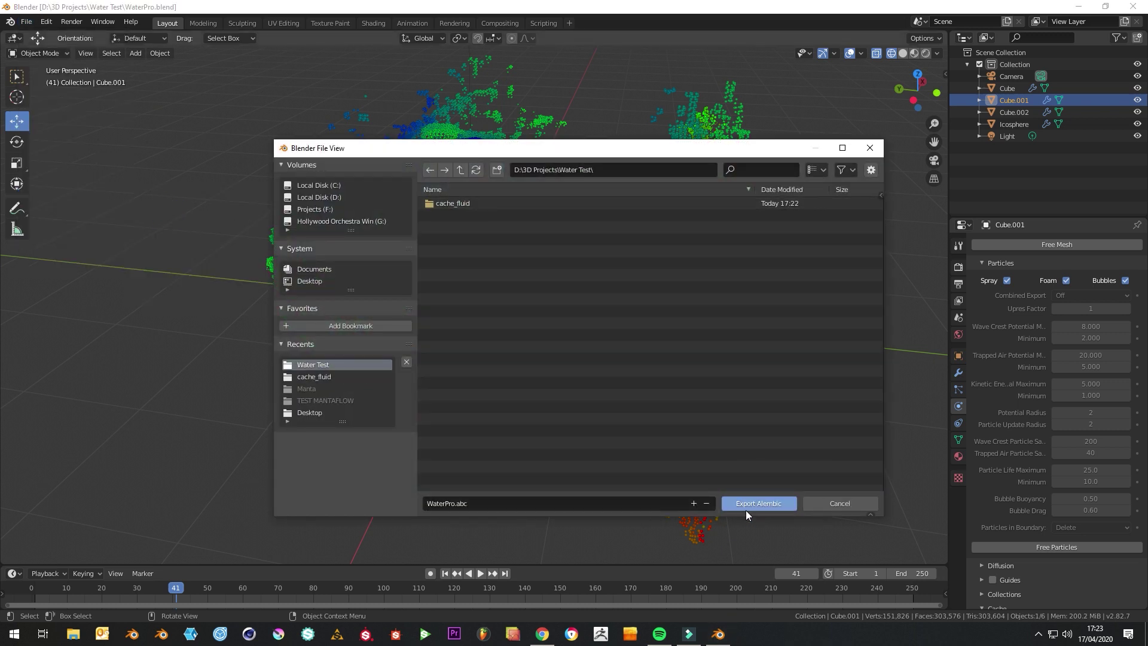
pyautogui.click(768, 504)
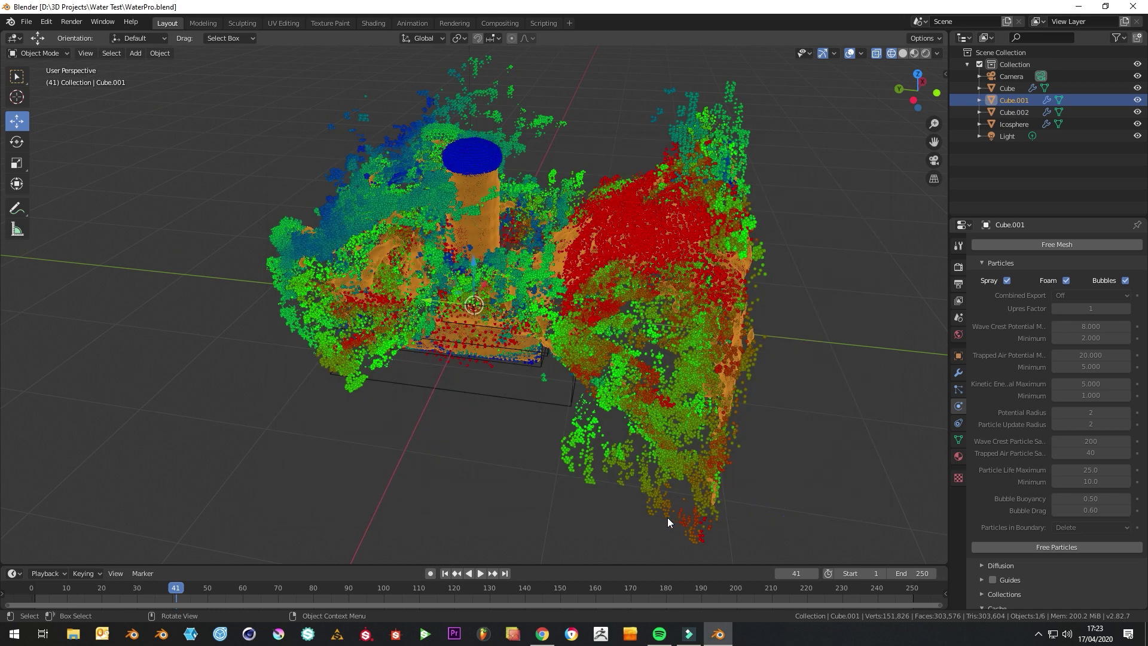